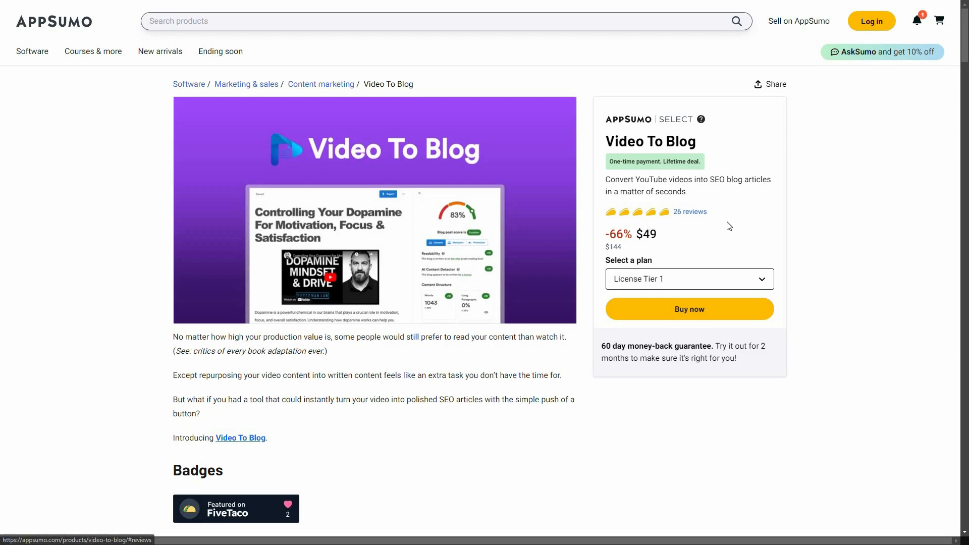
Step: Review the Video To Blog plans and features on AppSumo, switching the third pricing card to License Tier 4 and License Tier 5
scroll(477, 401, "down", 3)
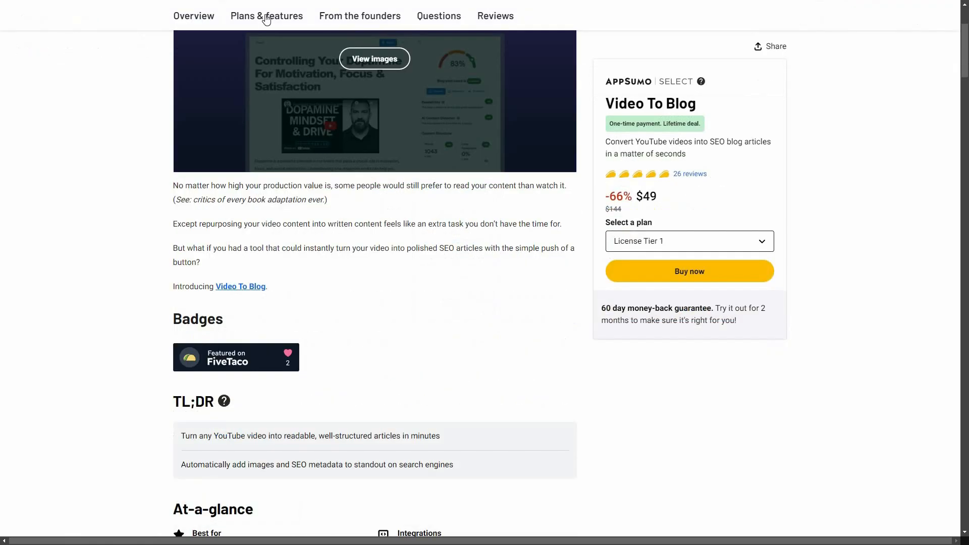
scroll(477, 401, "down", 6)
scroll(269, 223, "down", 2)
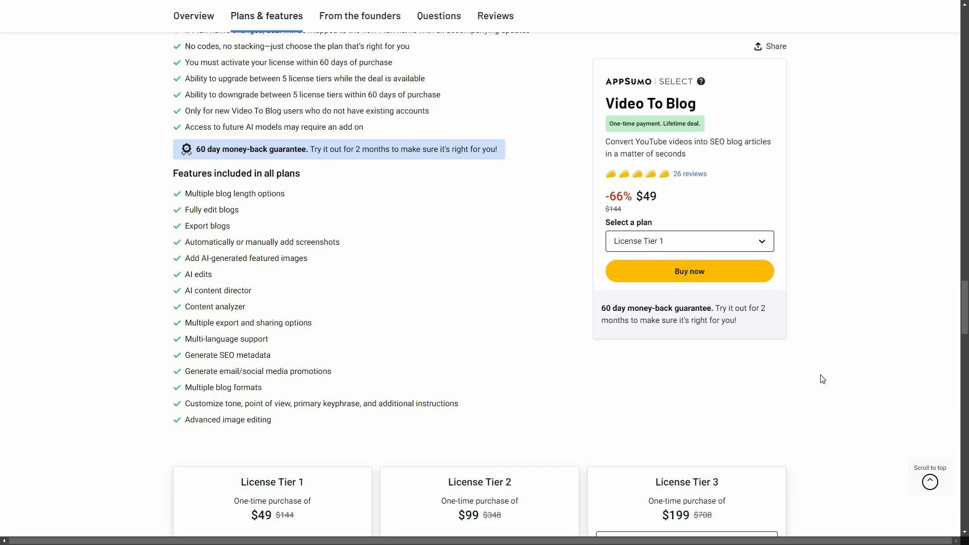
scroll(824, 383, "down", 3)
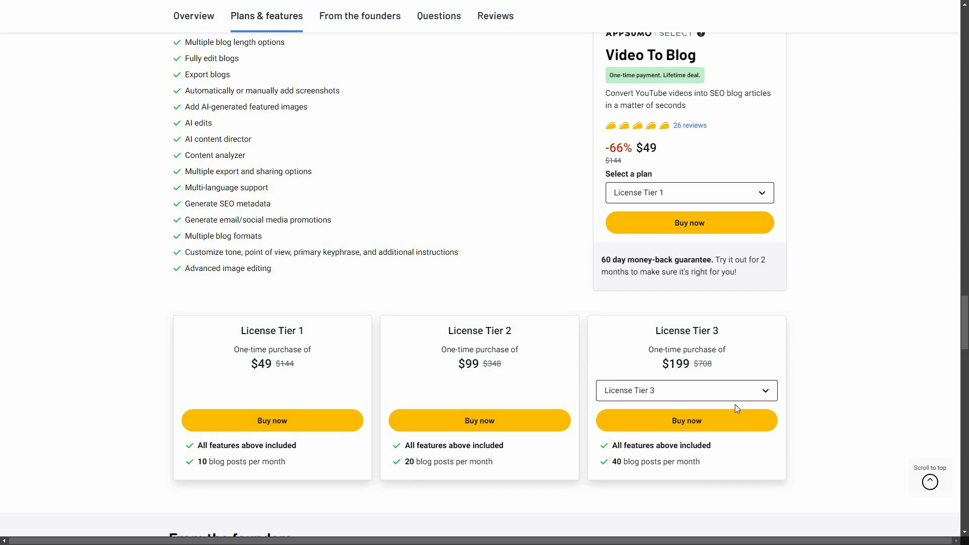
left_click(717, 391)
left_click(735, 435)
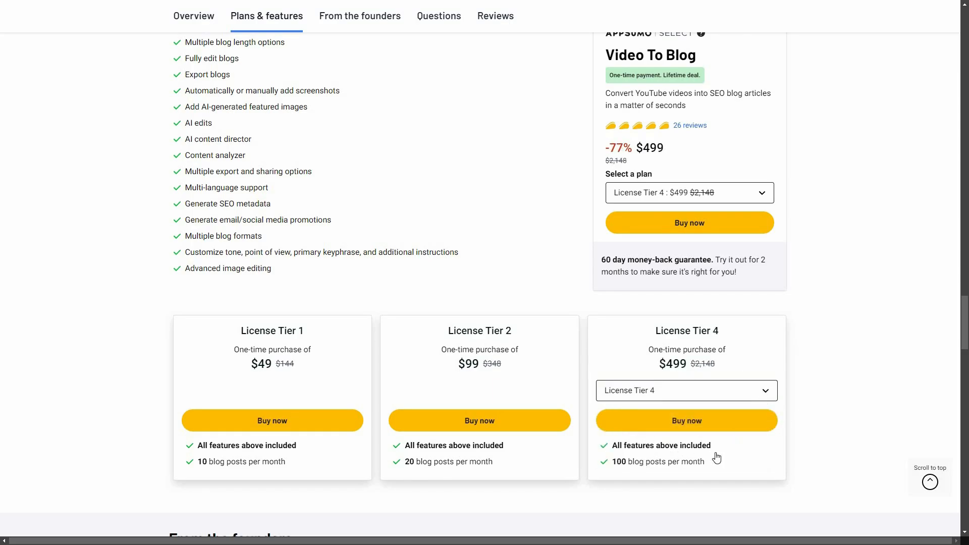
left_click(727, 391)
left_click(747, 458)
scroll(876, 383, "up", 2)
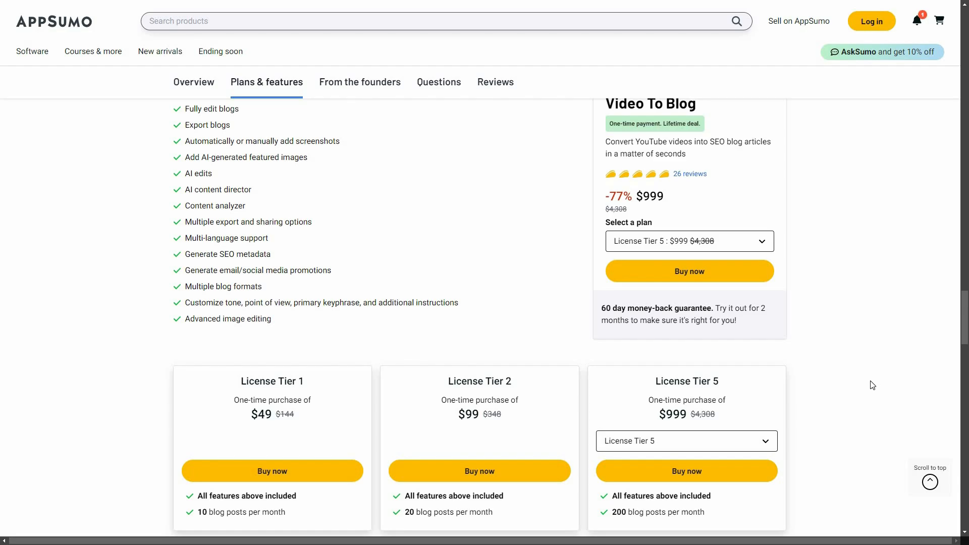
scroll(871, 385, "down", 1)
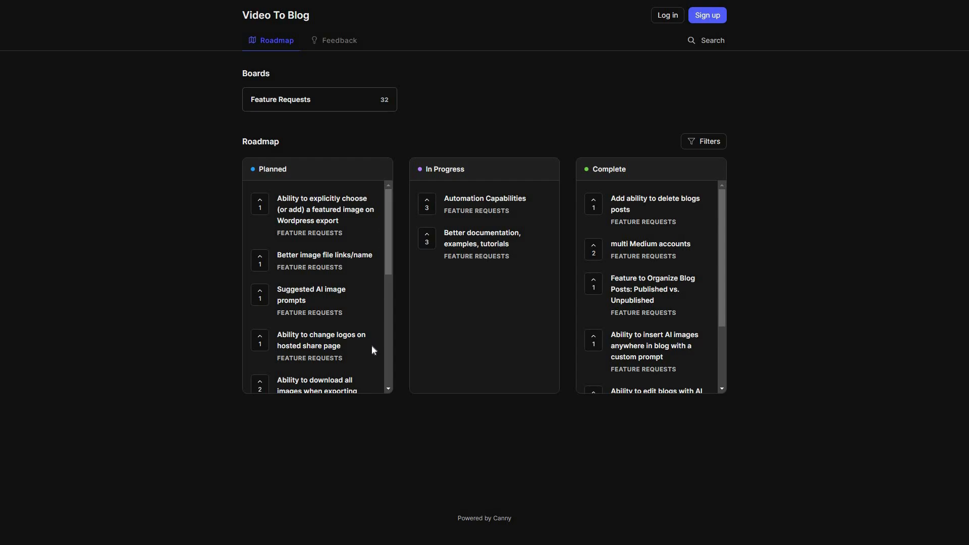
Step: Examine the planned, in-progress and completed feature requests on the Video To Blog roadmap
scroll(371, 345, "down", 2)
scroll(373, 358, "down", 3)
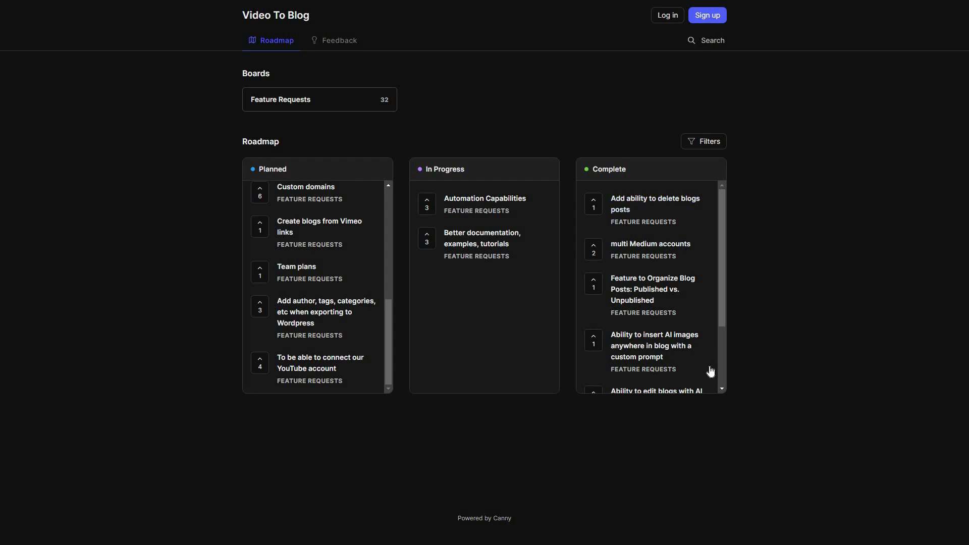
scroll(710, 371, "down", 2)
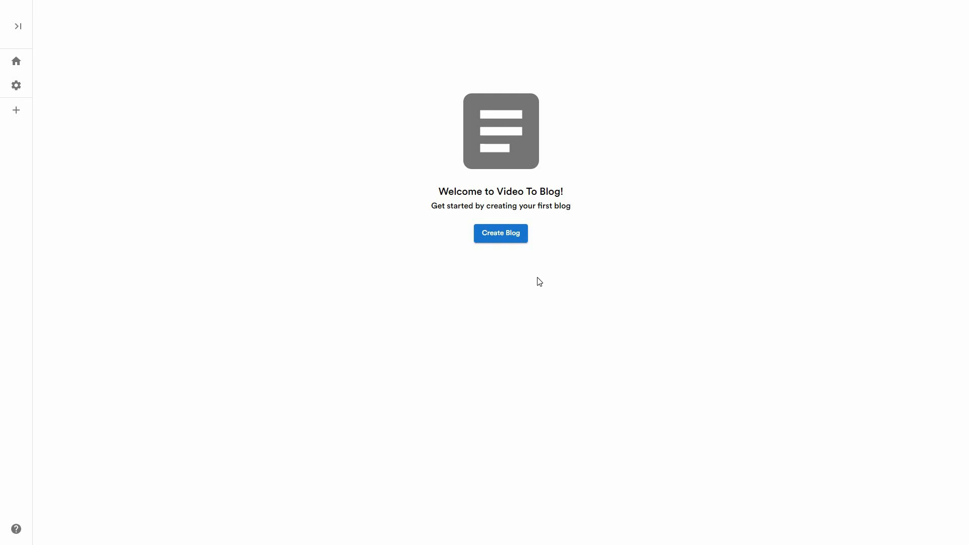
Step: View the integrations, usage and account options in the Video To Blog settings and return to the home page
left_click(503, 241)
left_click(17, 85)
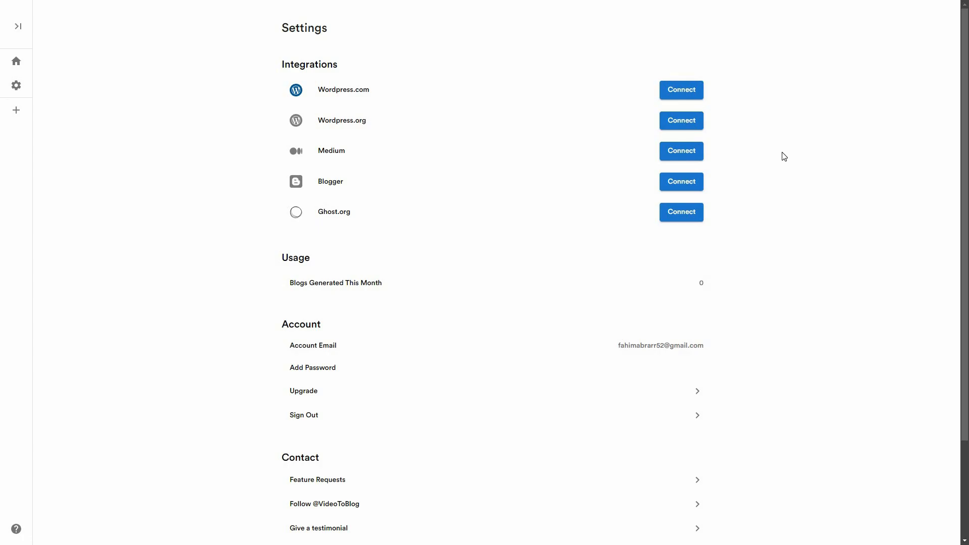
left_click(16, 61)
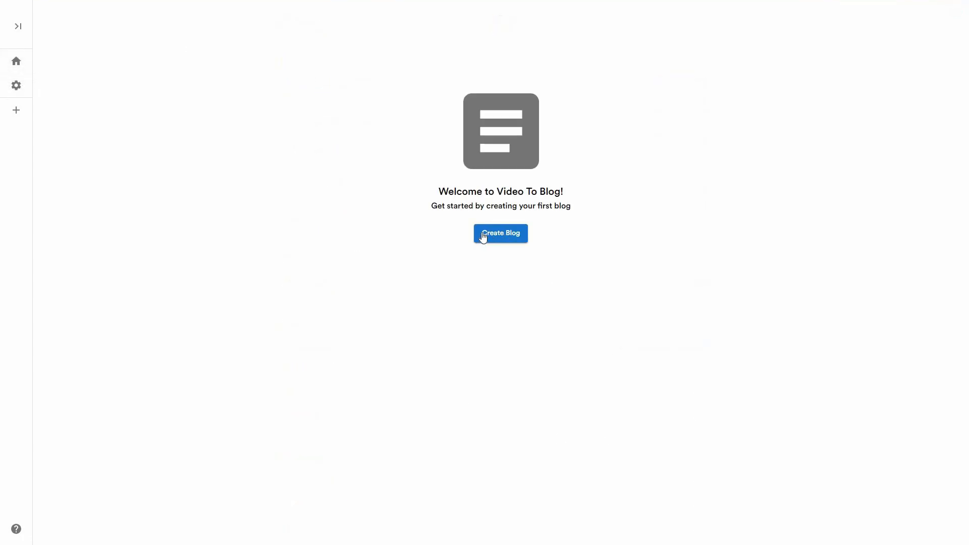
Step: Start a new blog and use the copied URL of the YouTube video "How To Make AWS Not Suck" as its source
left_click(513, 233)
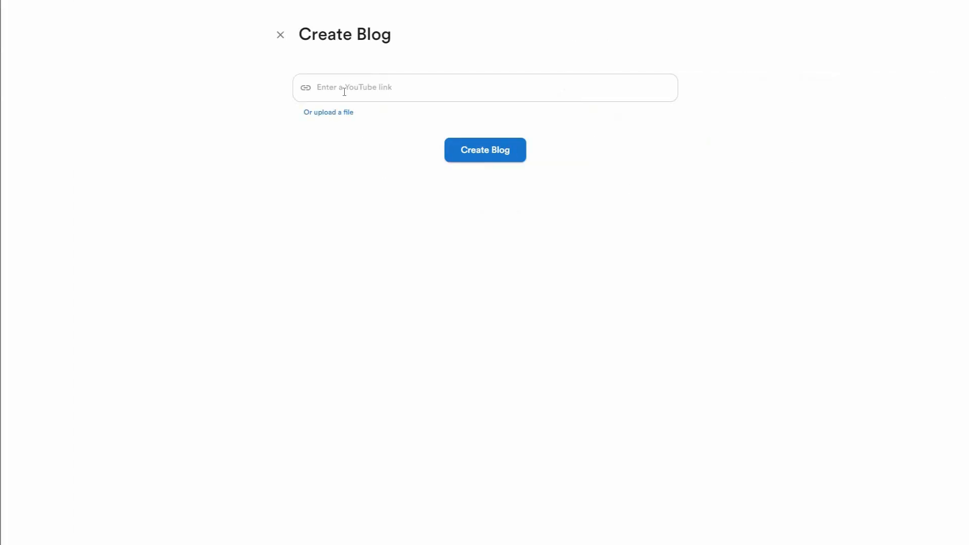
left_click(344, 91)
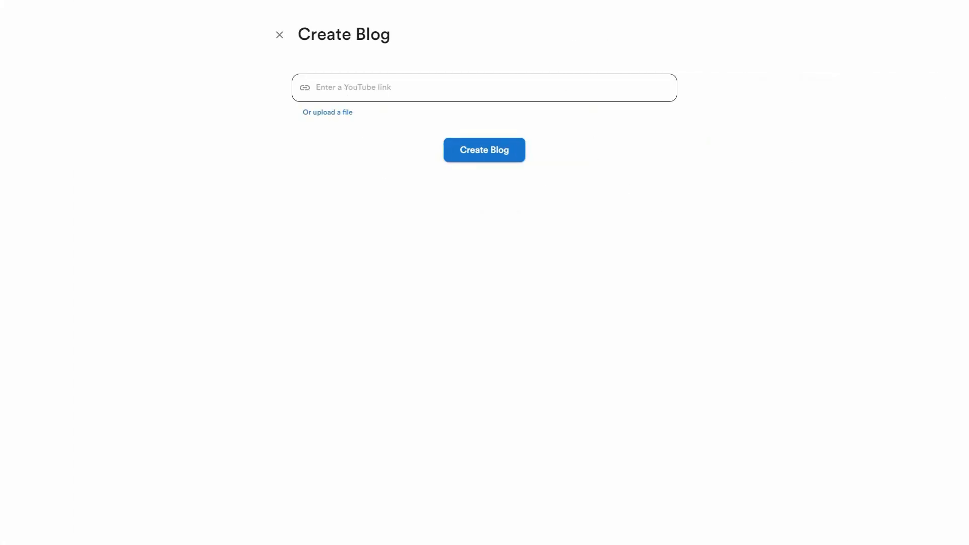
left_click(361, 87)
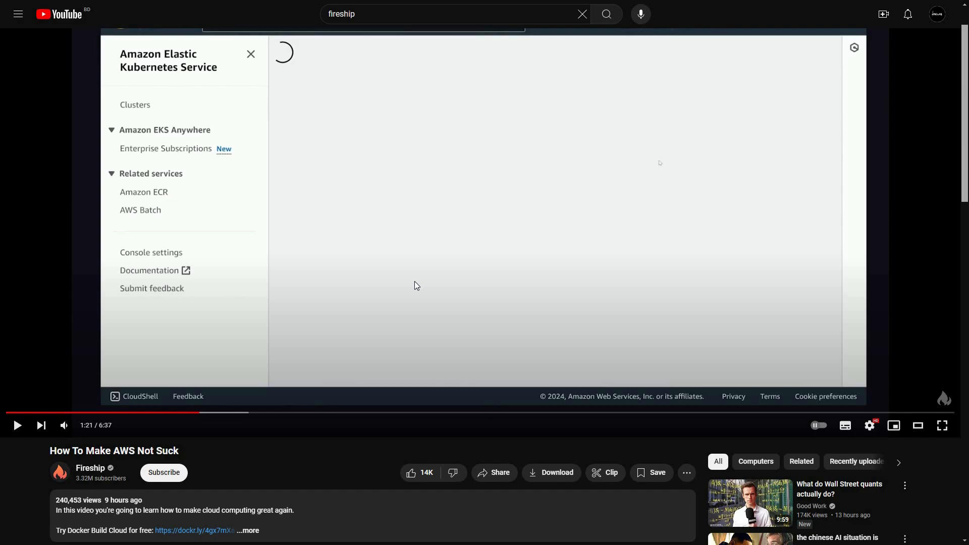
right_click(414, 184)
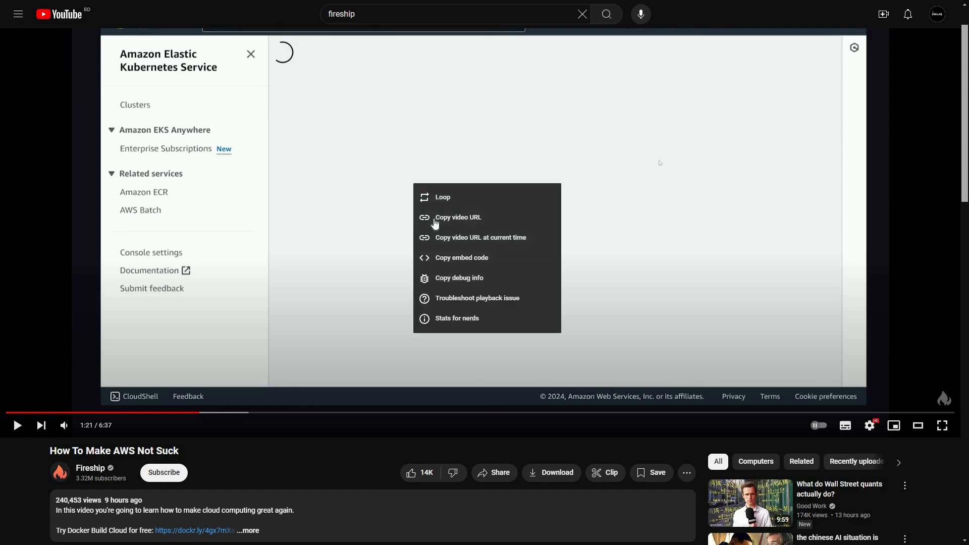
left_click(486, 222)
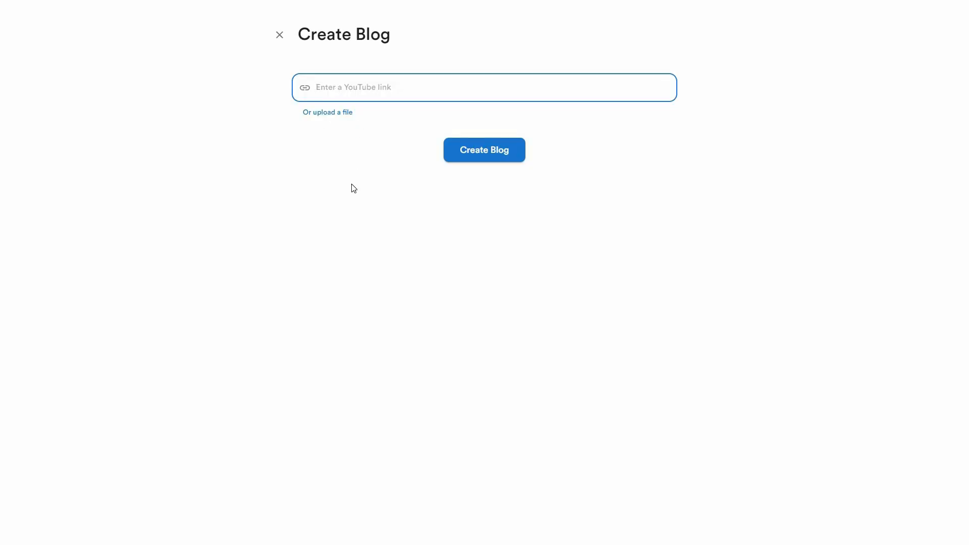
right_click(336, 88)
left_click(353, 186)
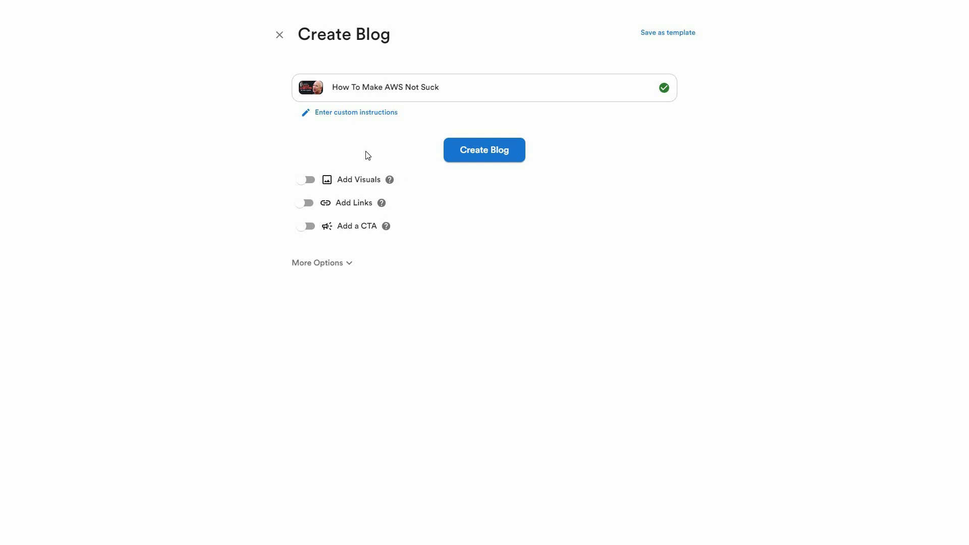
Step: Add the custom instructions "do not use these words: essential, dive" to the blog
left_click(369, 116)
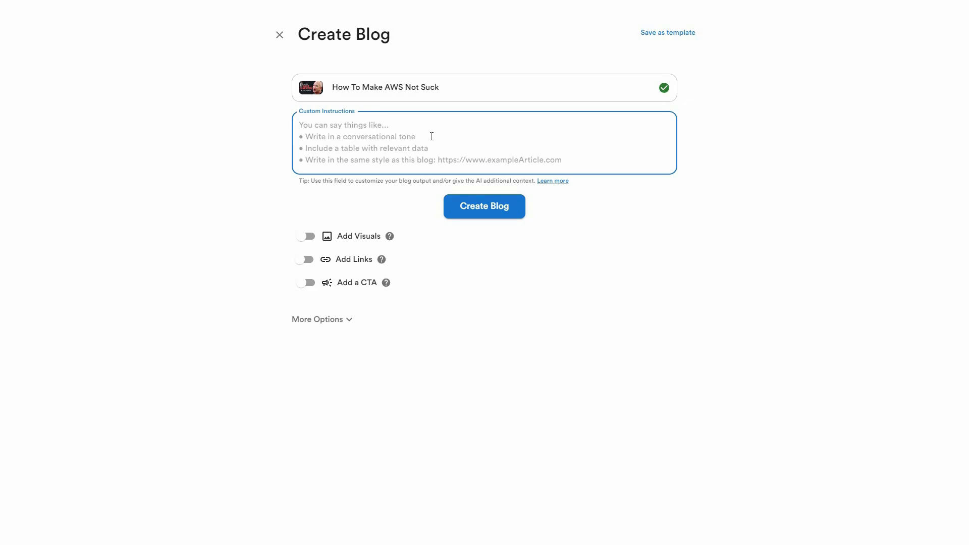
type("do not use these words: essential, dive")
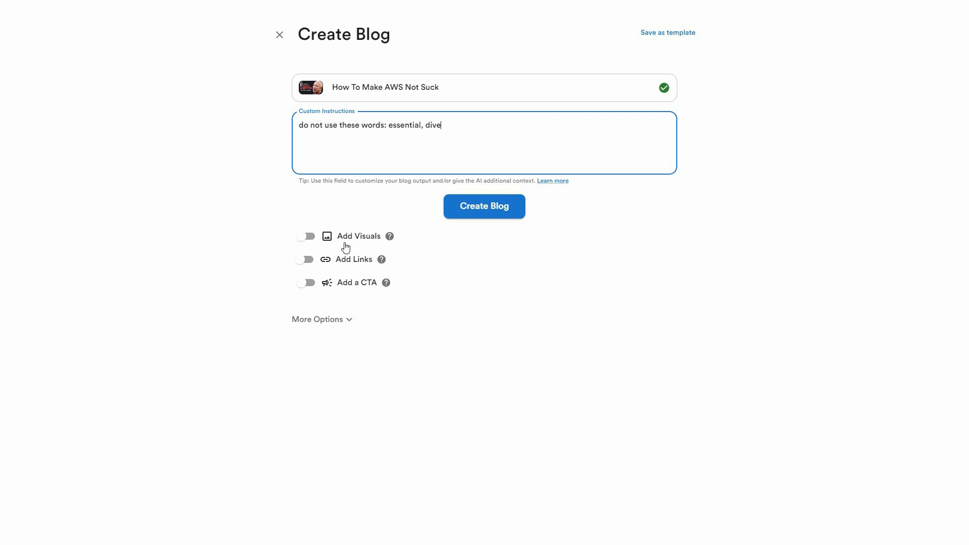
Step: Enable visuals for the blog with the featured image or video set to None and screenshots included
left_click(309, 241)
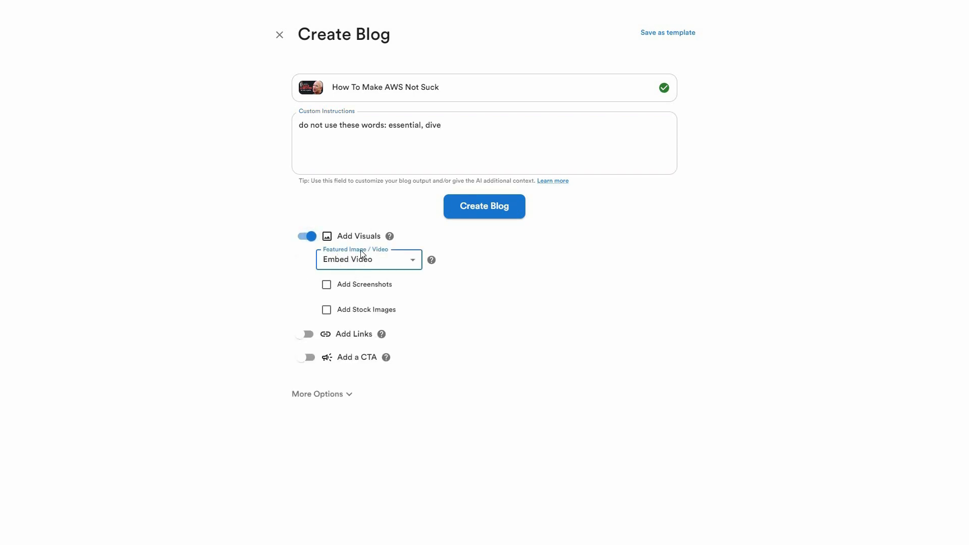
left_click(366, 266)
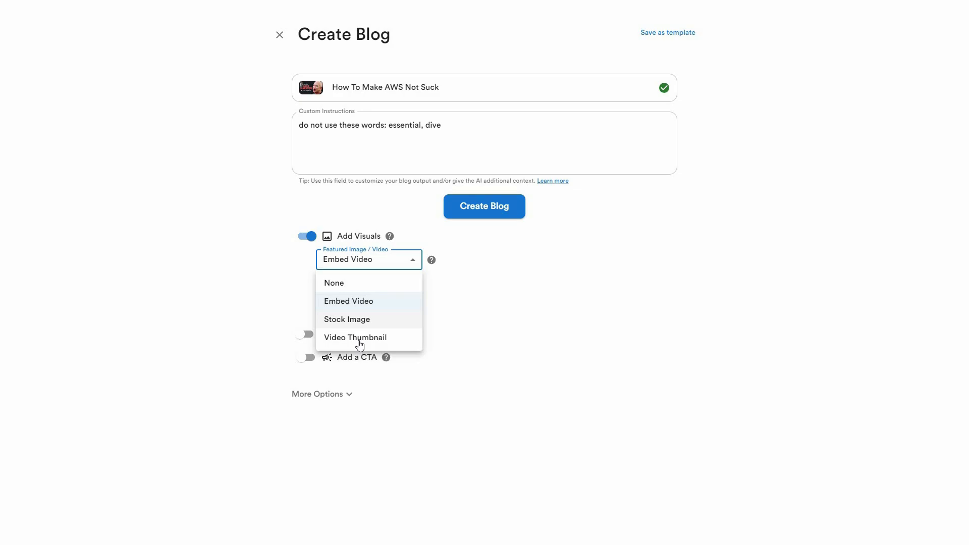
left_click(335, 291)
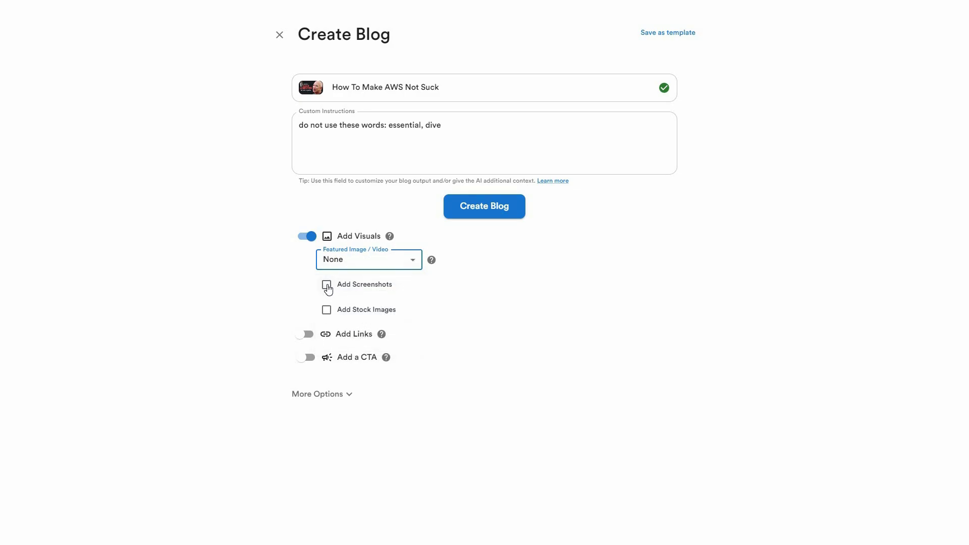
left_click(327, 287)
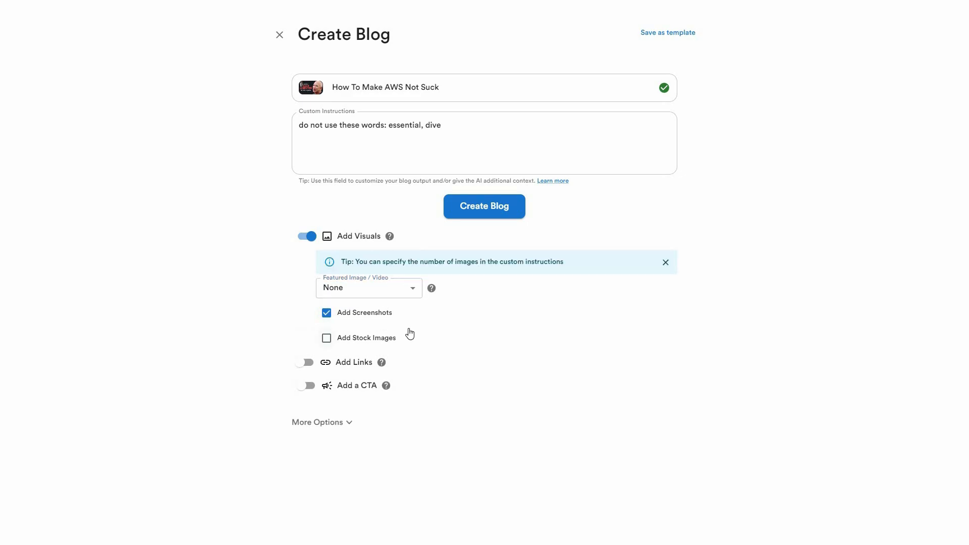
left_click(409, 334)
left_click(326, 314)
left_click(321, 139)
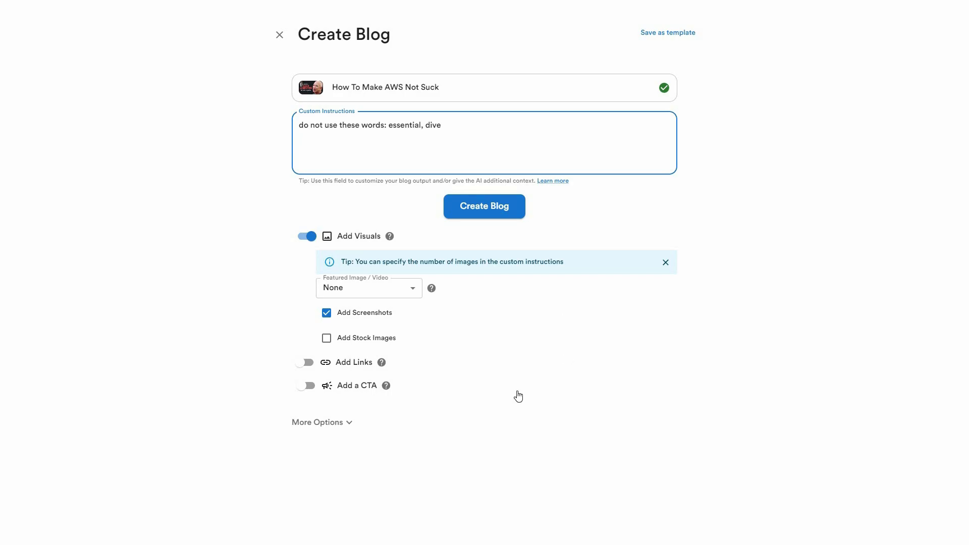
Step: Try the Add Links option, viewing the forms for adding a link and a sitemap, and switch it back off
left_click(306, 363)
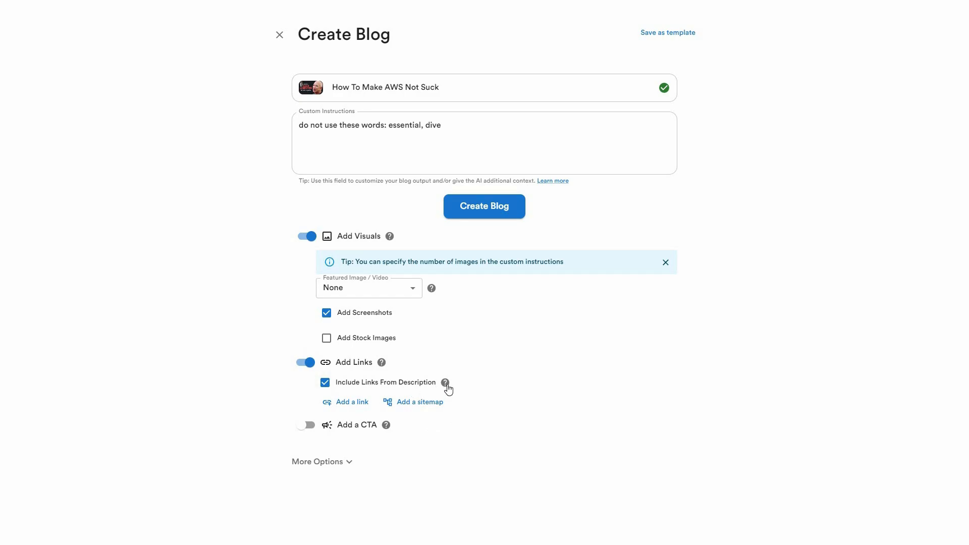
left_click(342, 408)
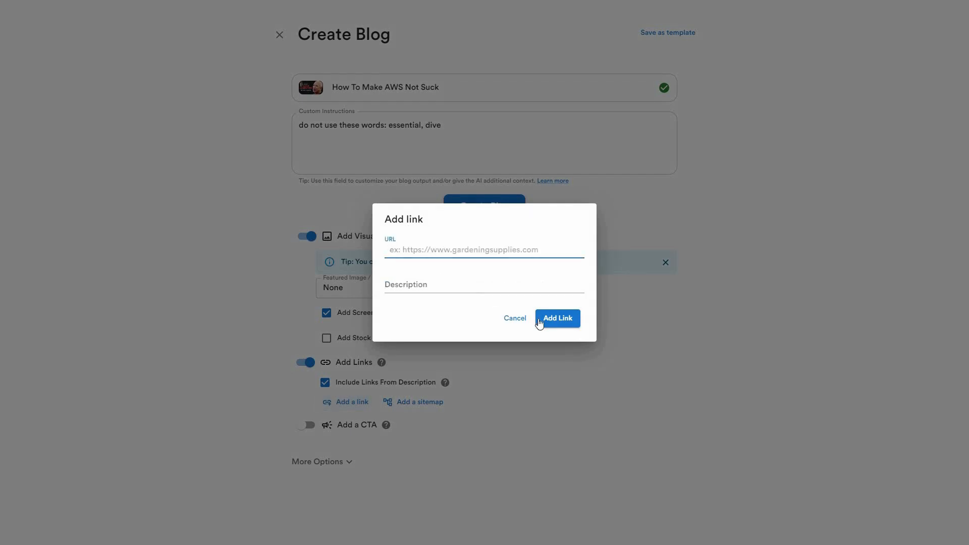
key("Tab")
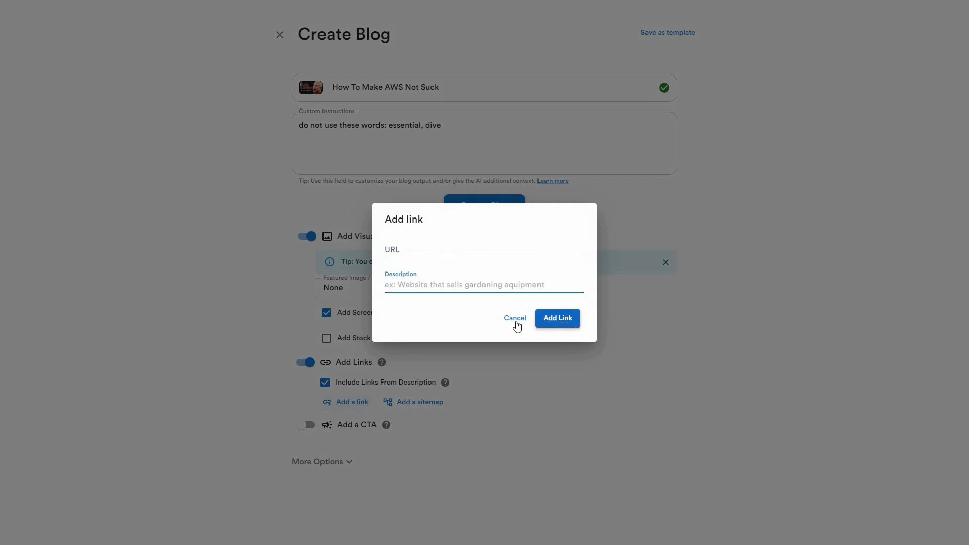
left_click(412, 406)
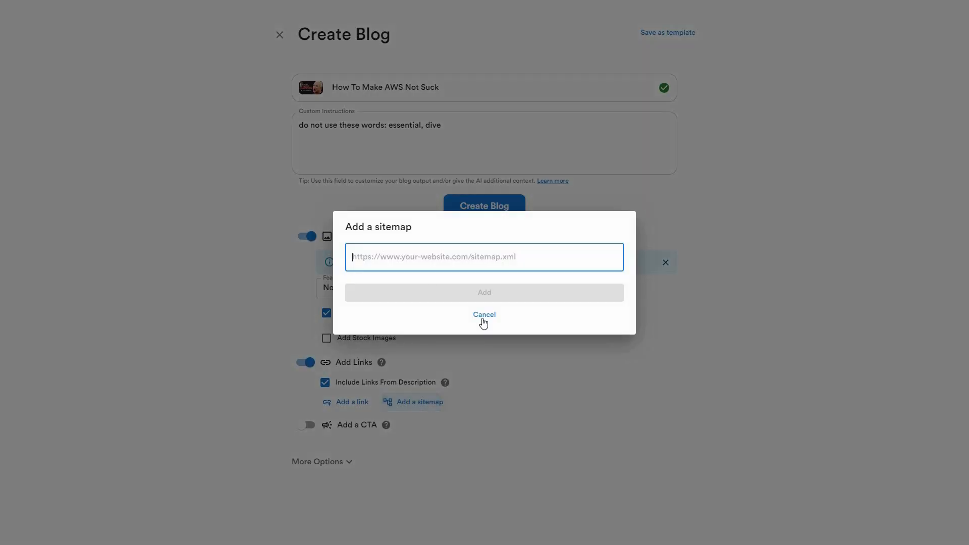
left_click(483, 319)
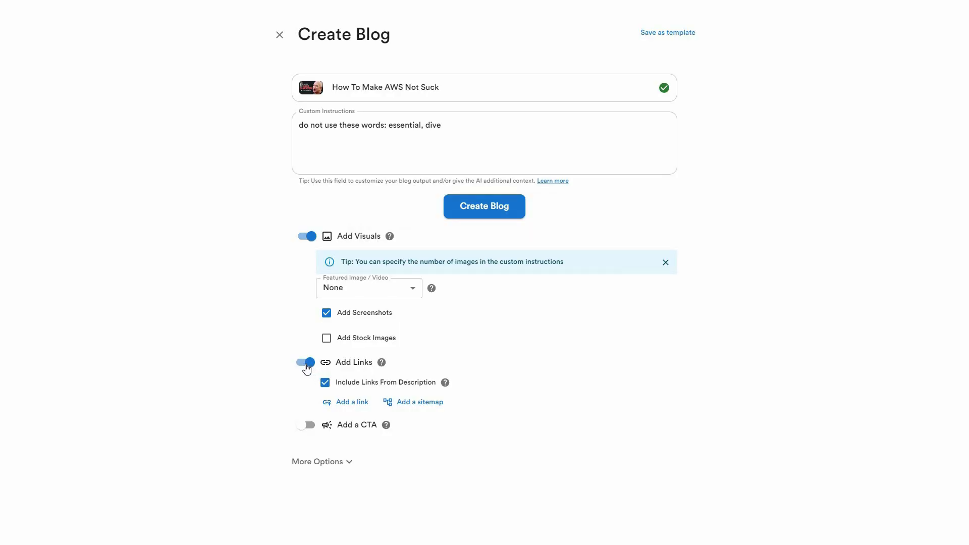
left_click(305, 362)
Step: Try the call-to-action option, viewing its button link and position settings, and switch it back off without adding one
left_click(309, 393)
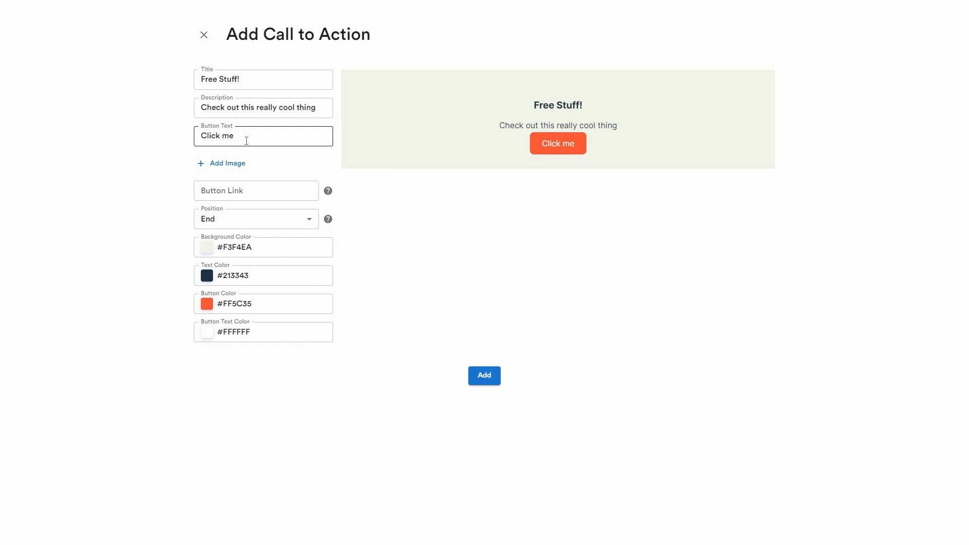
left_click(231, 193)
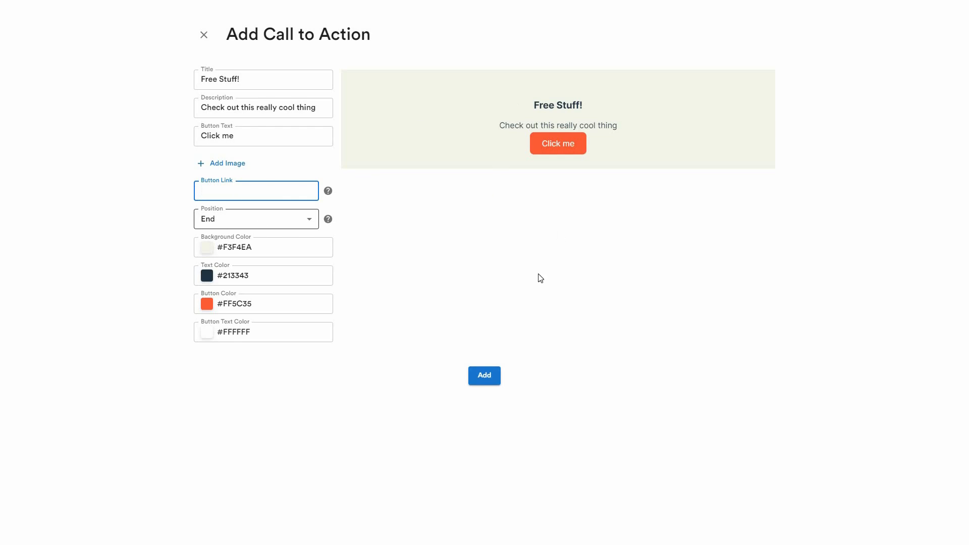
left_click(244, 221)
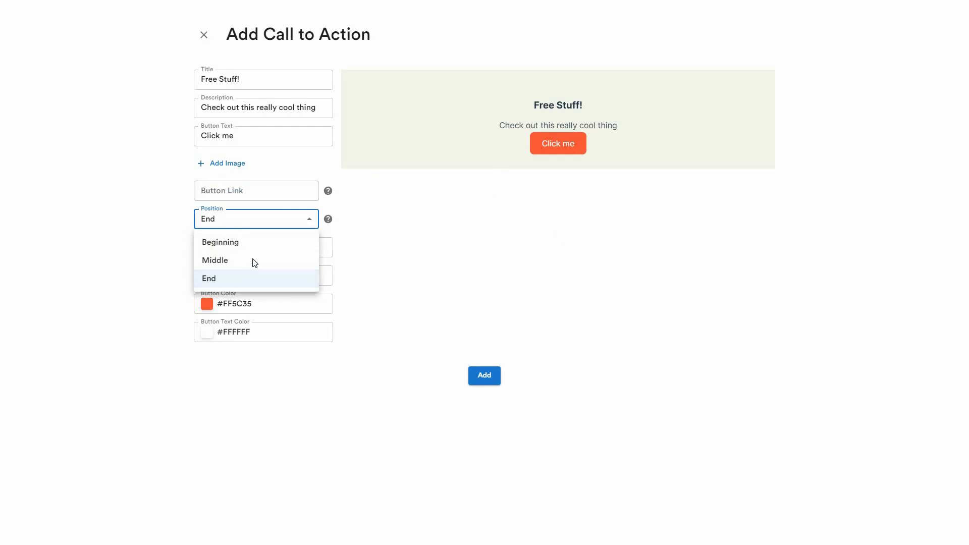
left_click(247, 275)
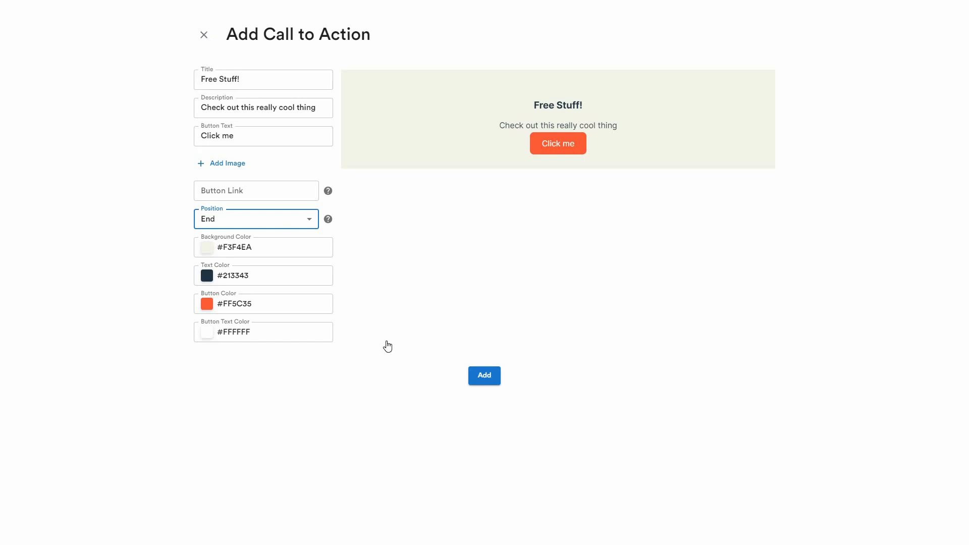
left_click(204, 35)
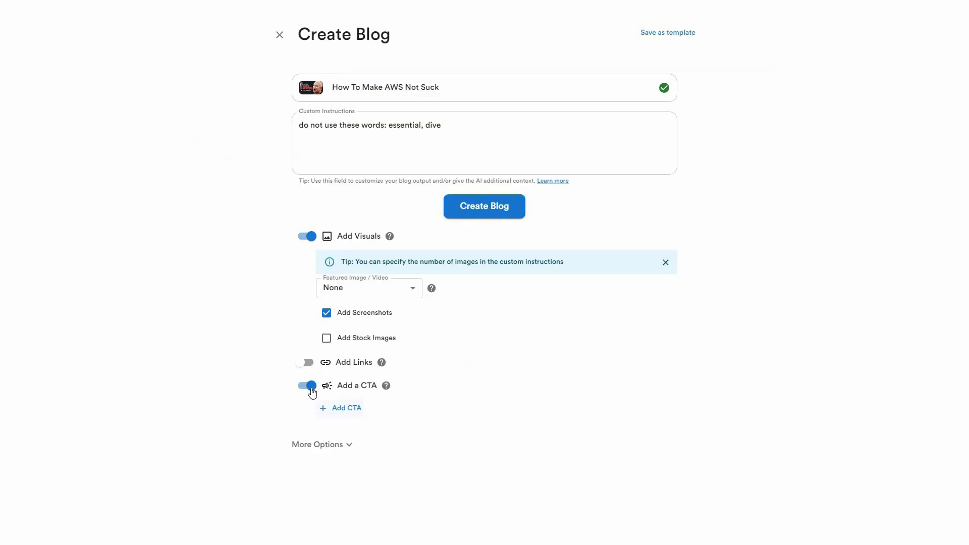
left_click(311, 391)
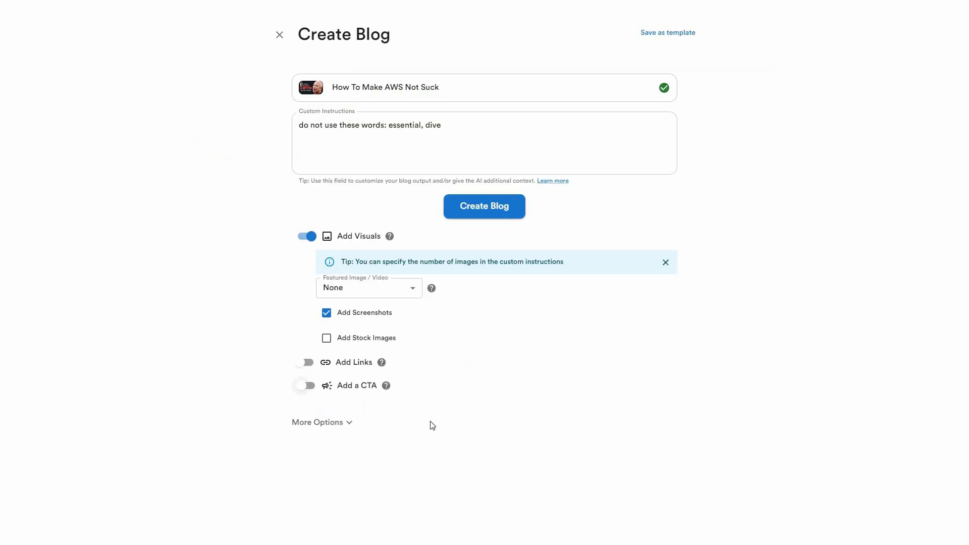
Step: Expand the additional blog options and view the available length and language choices without changing them
left_click(330, 428)
scroll(699, 338, "down", 4)
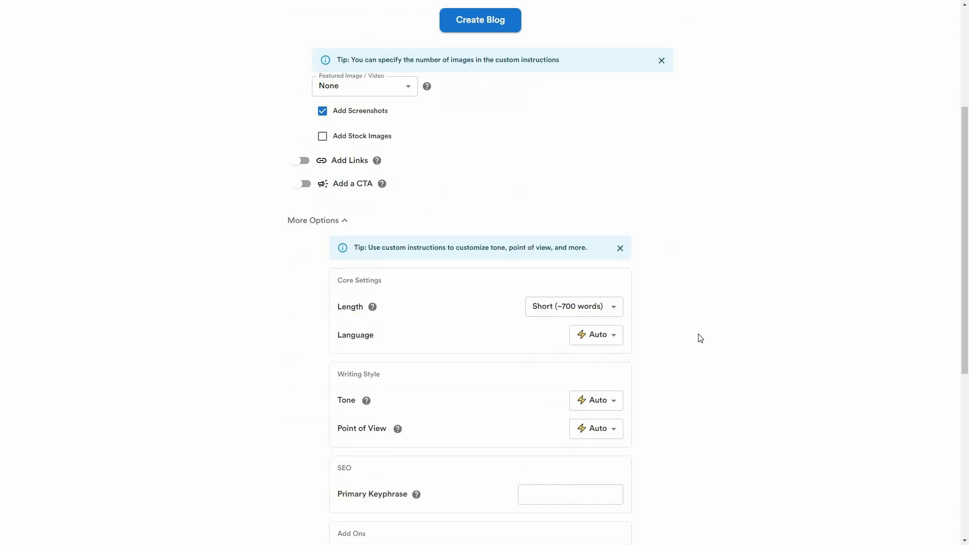
left_click(554, 308)
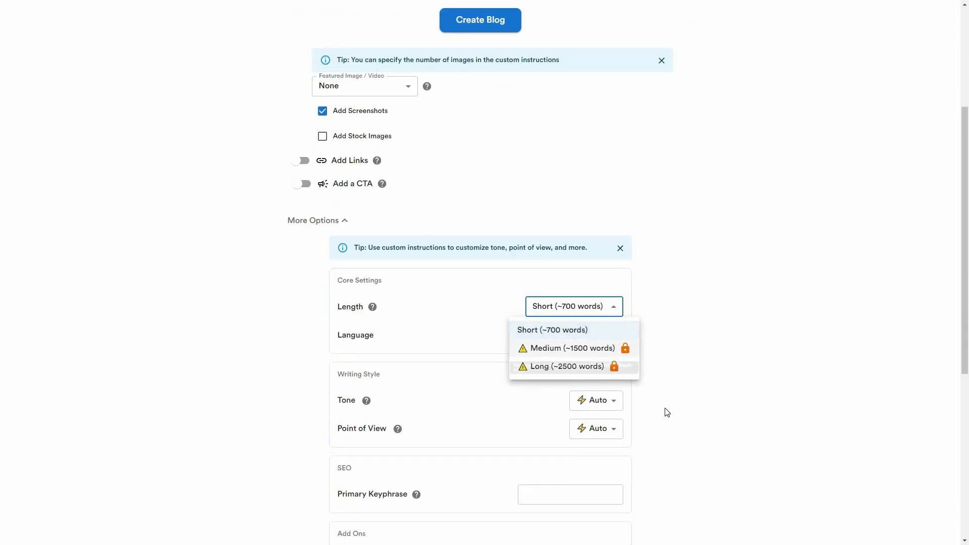
left_click(602, 336)
left_click(597, 336)
key("Escape")
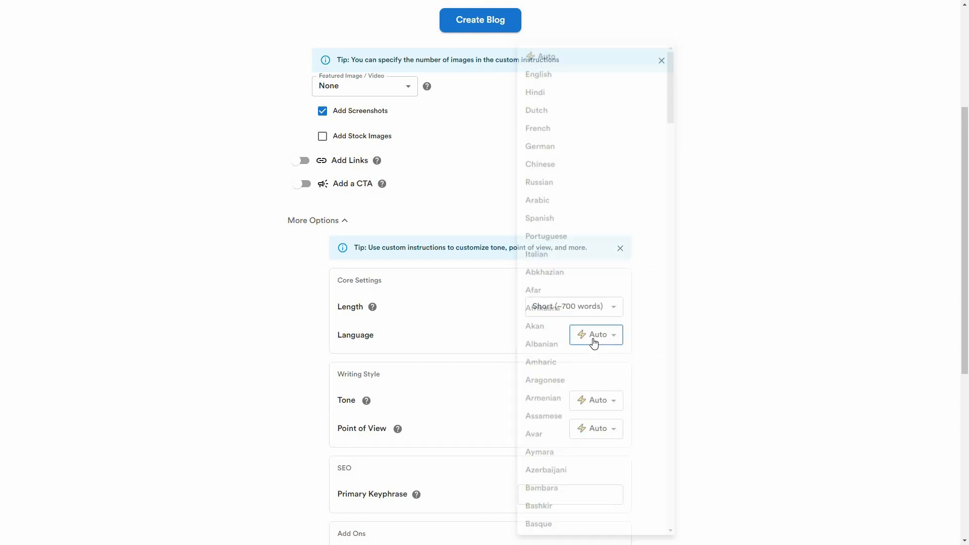
Step: Examine the tone and point of view choices, the primary keyphrase field and the add-on settings
scroll(372, 303, "down", 2)
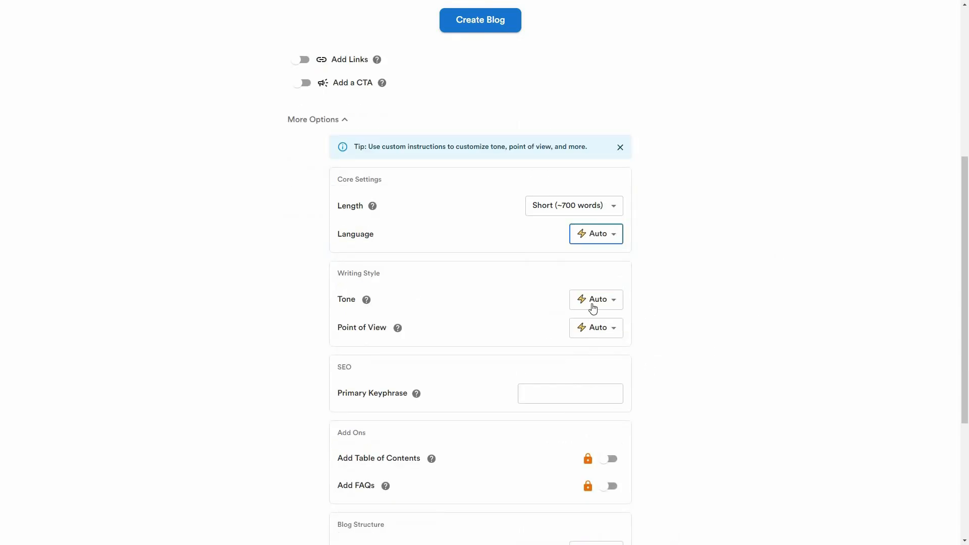
left_click(611, 309)
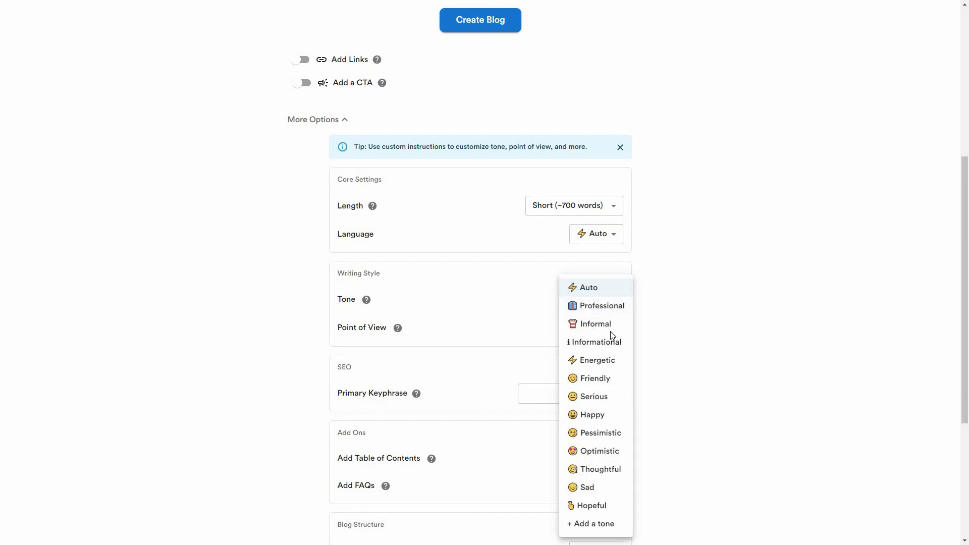
left_click(648, 443)
left_click(605, 329)
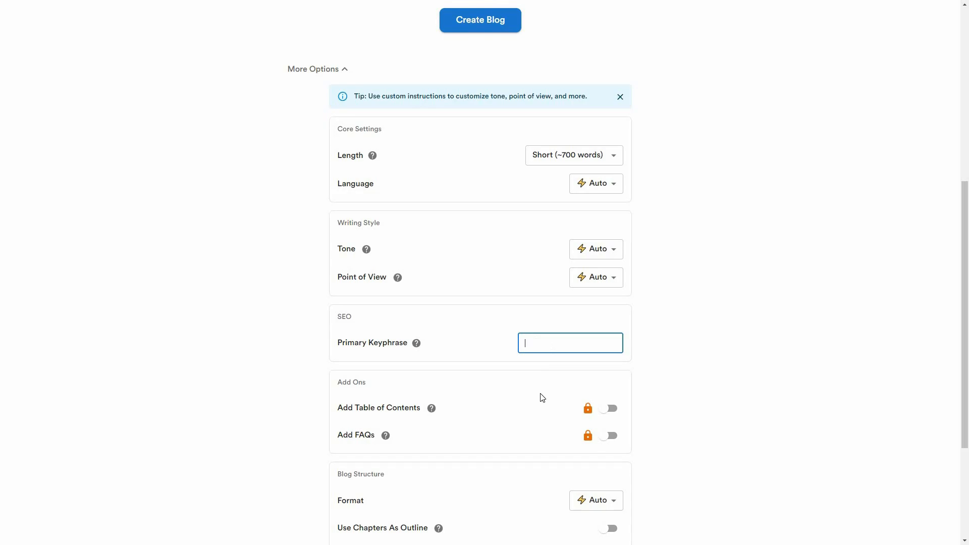
scroll(541, 399, "down", 1)
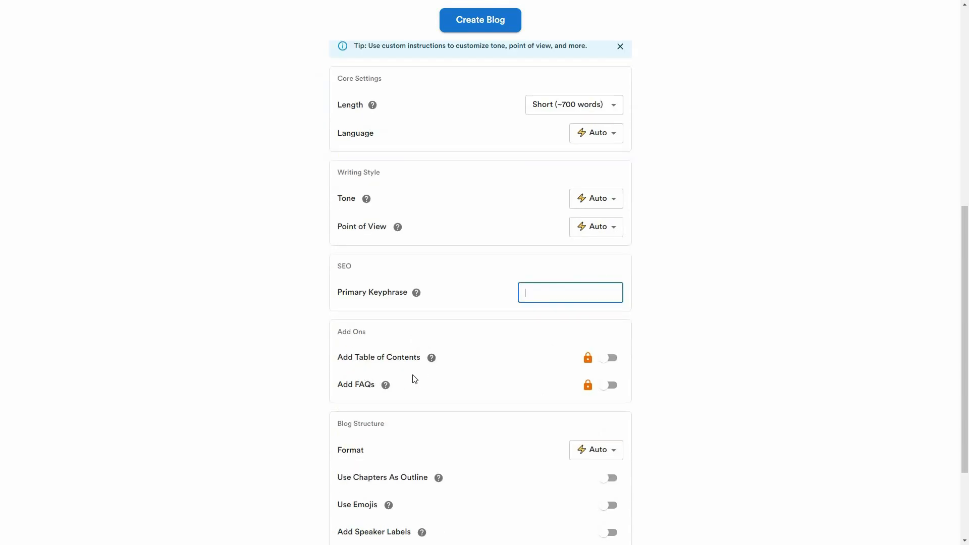
scroll(362, 295, "down", 2)
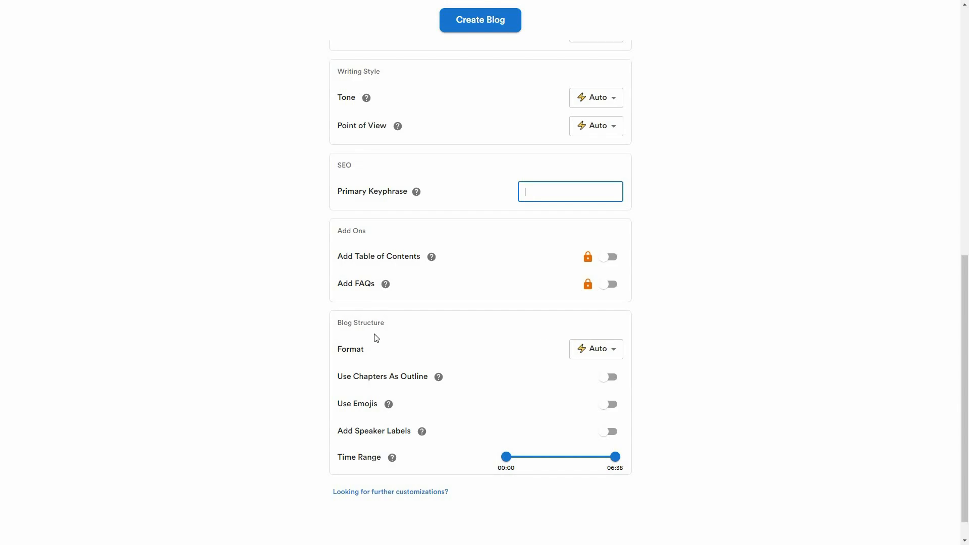
Step: View the available blog formats and the custom format form, and cancel without entering a format
left_click(607, 355)
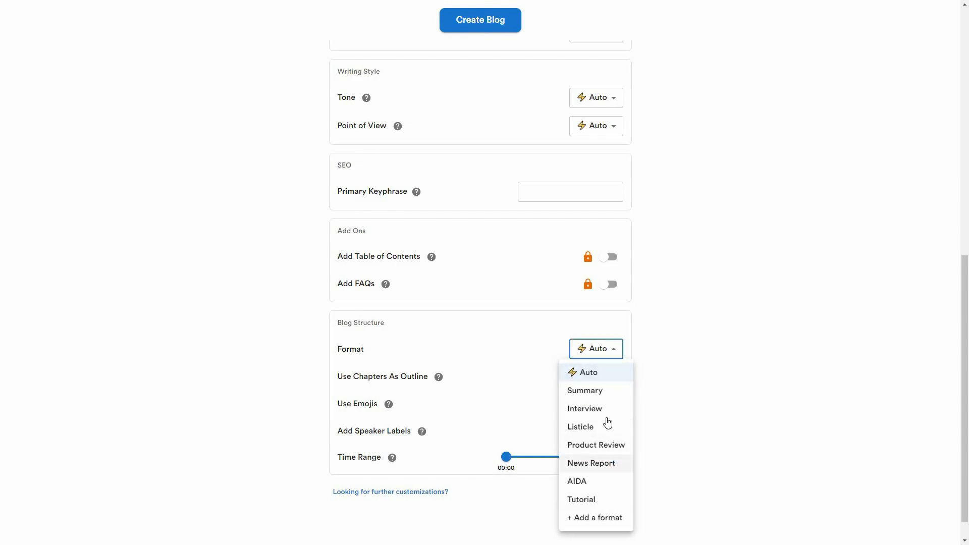
left_click(593, 519)
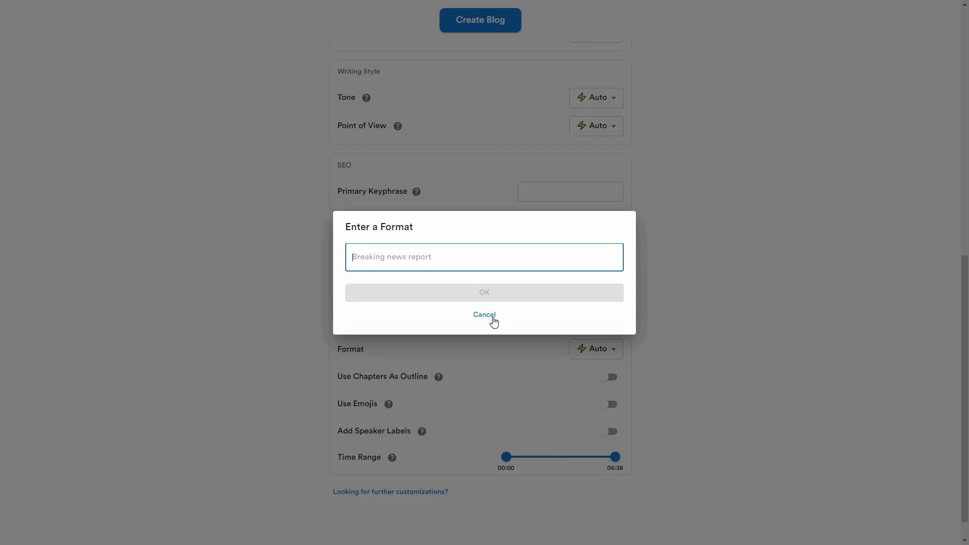
left_click(493, 317)
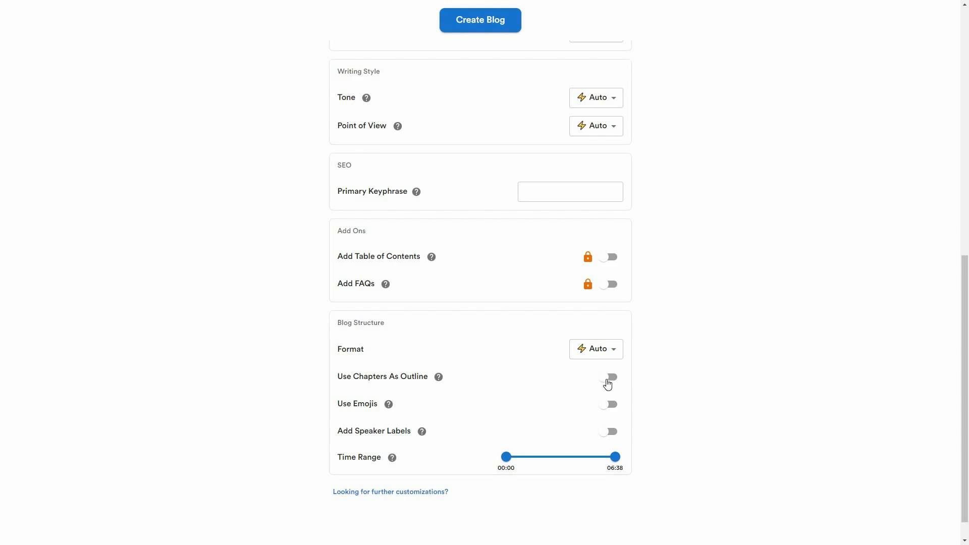
Step: Try the chapters-as-outline, emoji and speaker label options and a time range ending at 02:47, and restore them all to their defaults
left_click(605, 382)
left_click(605, 382)
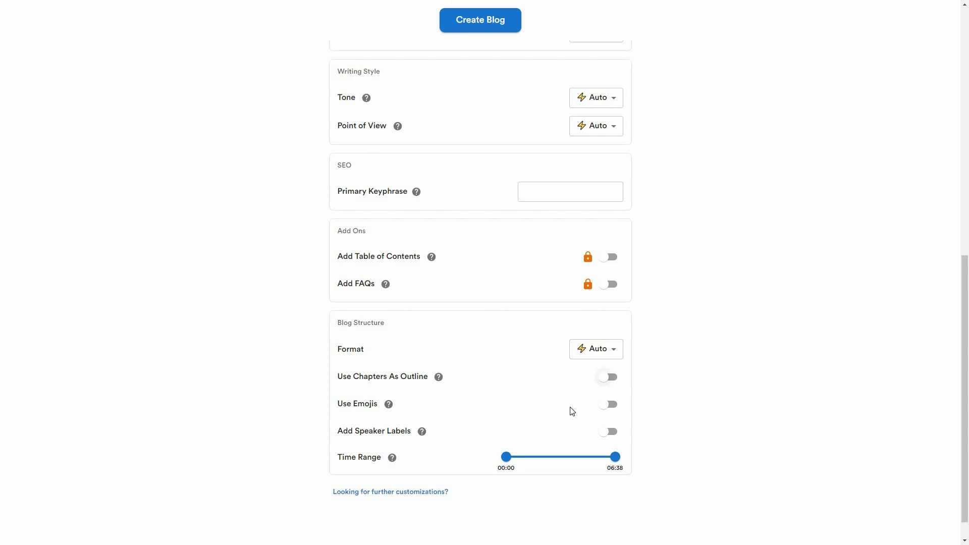
left_click(615, 410)
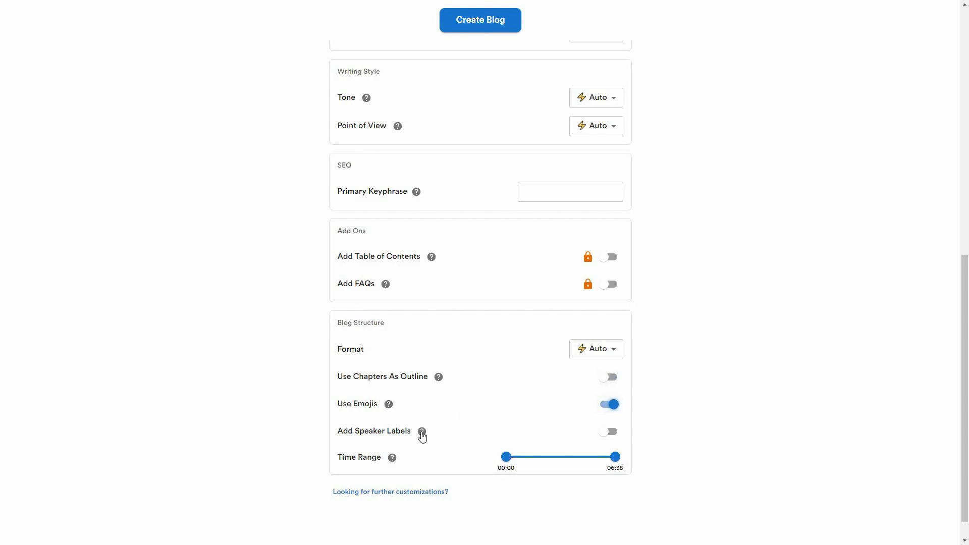
left_click(615, 435)
left_click(552, 457)
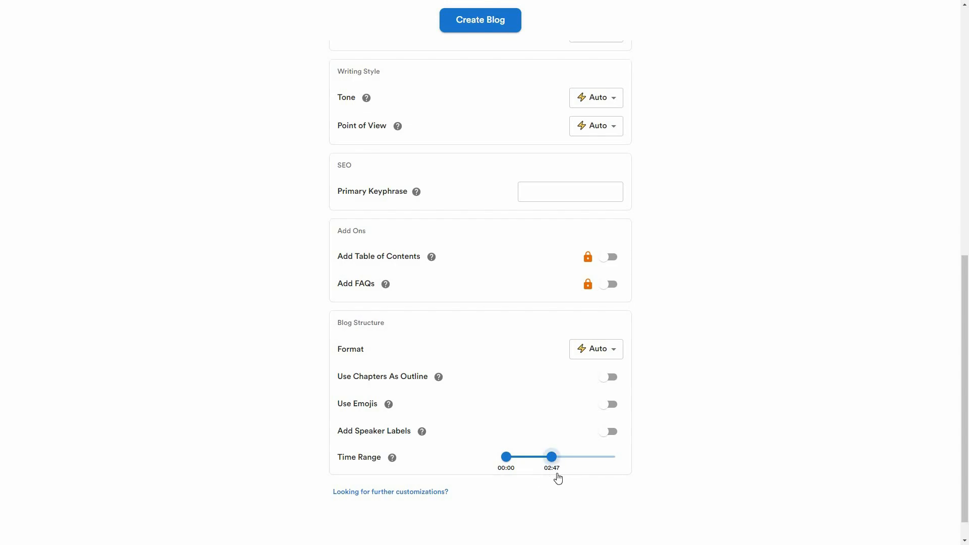
left_click_drag(552, 458, 687, 482)
Step: Create the blog from the video with the current settings
scroll(660, 251, "down", 1)
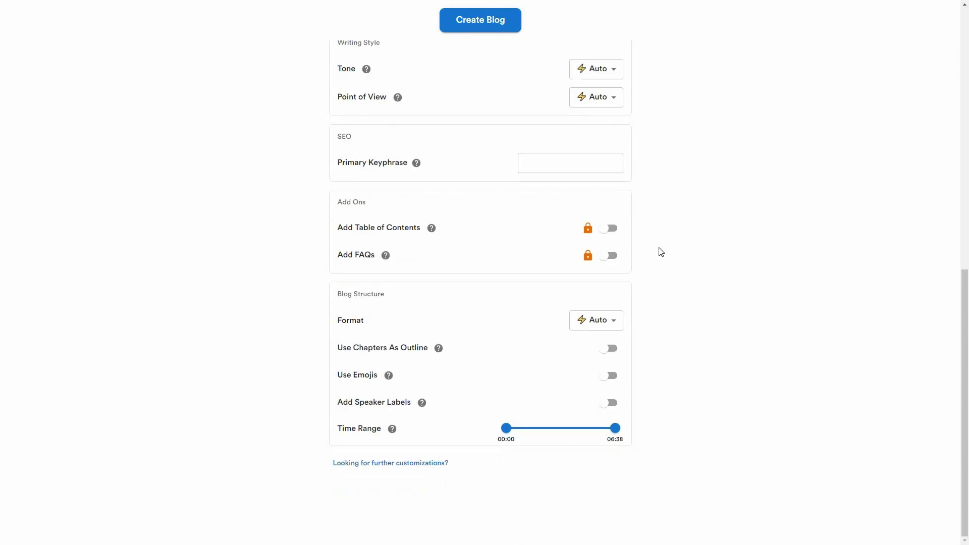
scroll(707, 236, "up", 10)
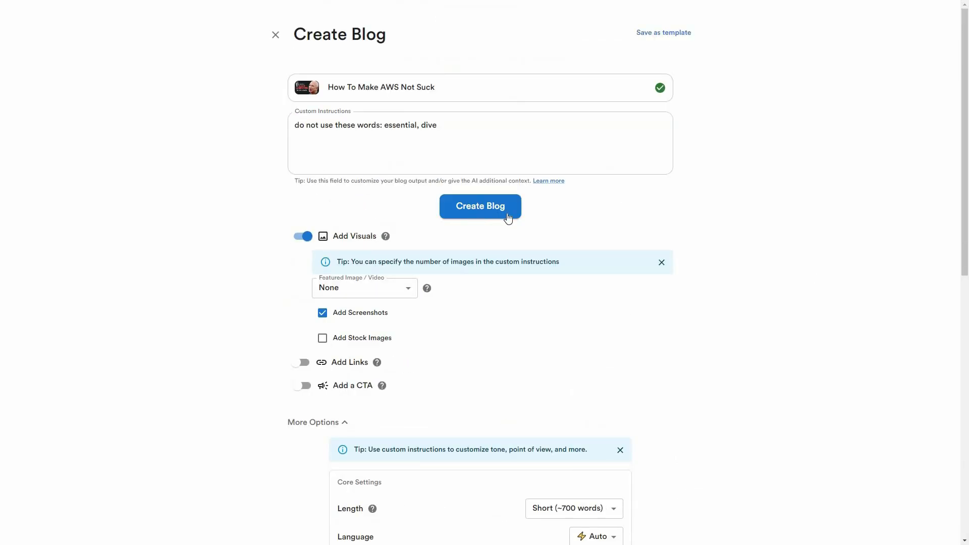
left_click(508, 214)
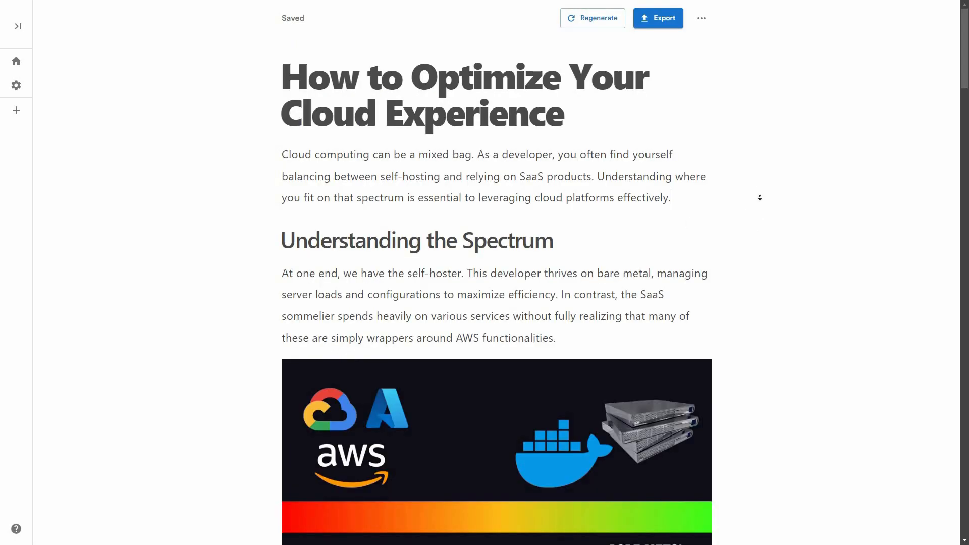
Step: Read through the generated blog from title to conclusion, checking its text and inserted screenshots
scroll(760, 181, "down", 1)
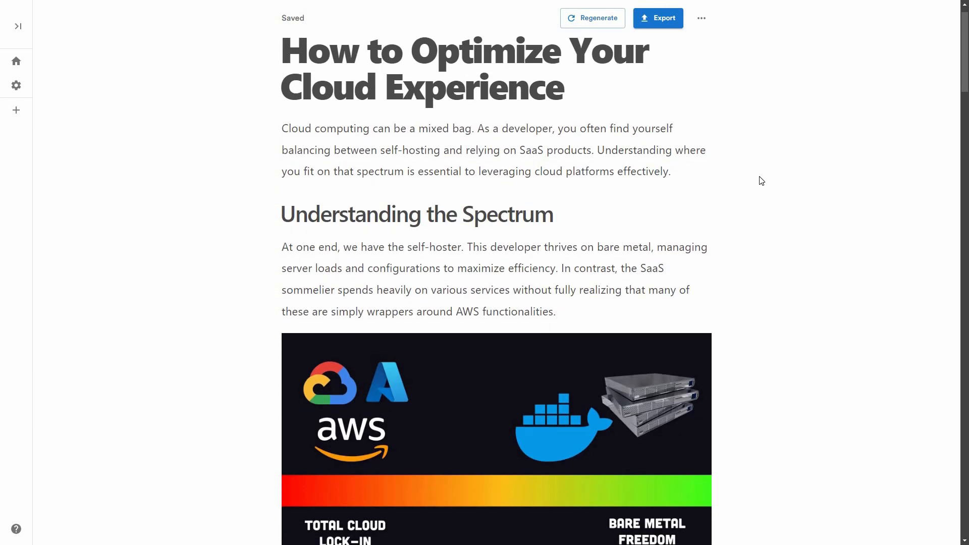
scroll(763, 201, "down", 10)
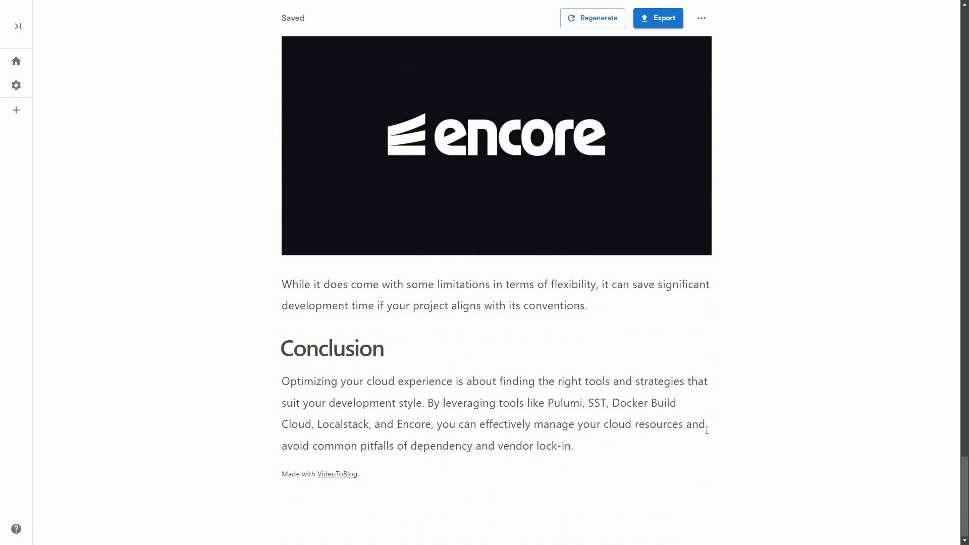
middle_click(730, 251)
scroll(745, 257, "up", 20)
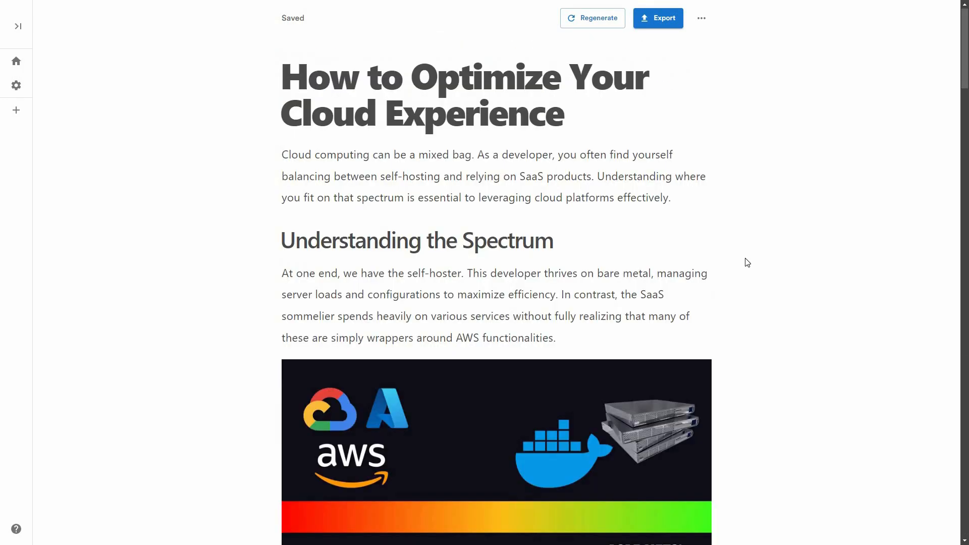
scroll(749, 256, "down", 7)
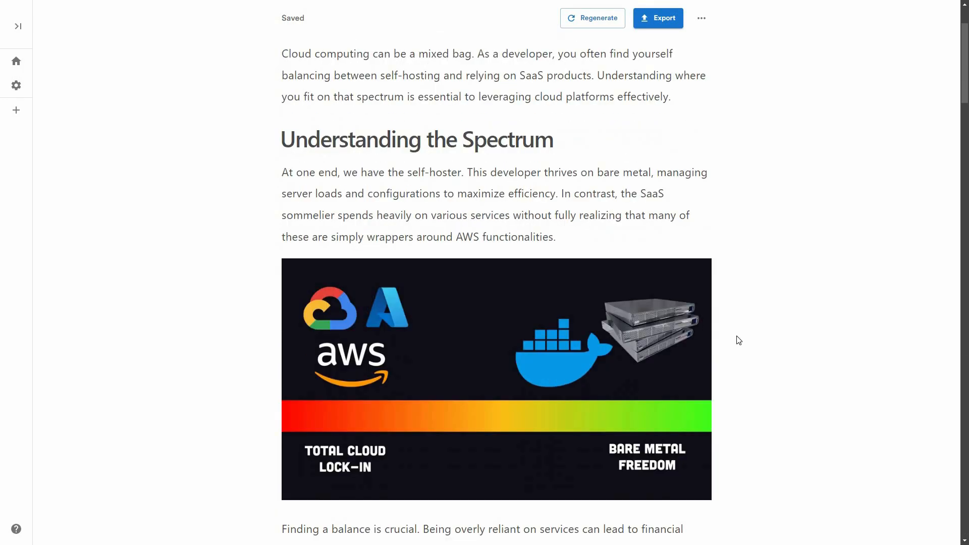
scroll(738, 340, "up", 6)
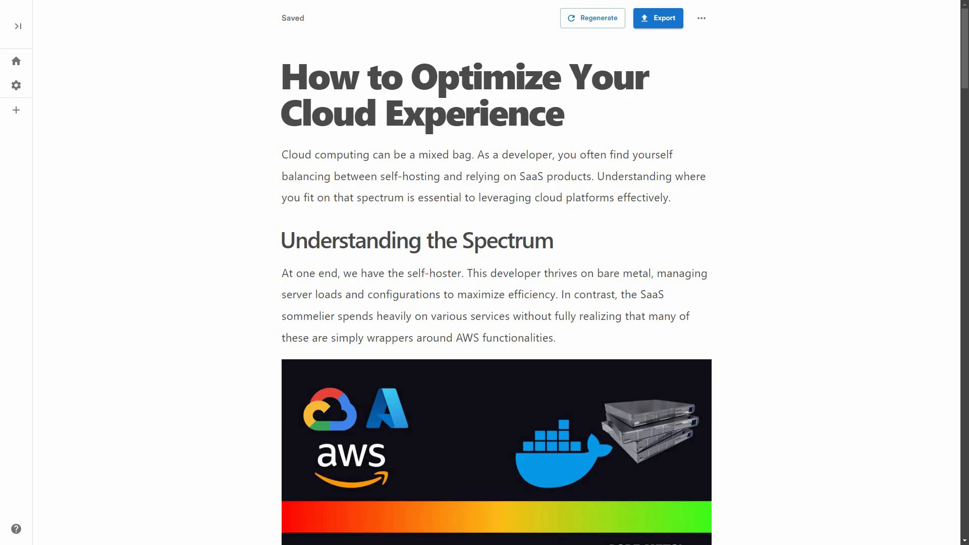
Step: Select "wrappers around AWS functionalities", view the image choices and the Insert/Edit Media general, embed and advanced settings, and cancel without inserting anything
left_click_drag(556, 338, 420, 313)
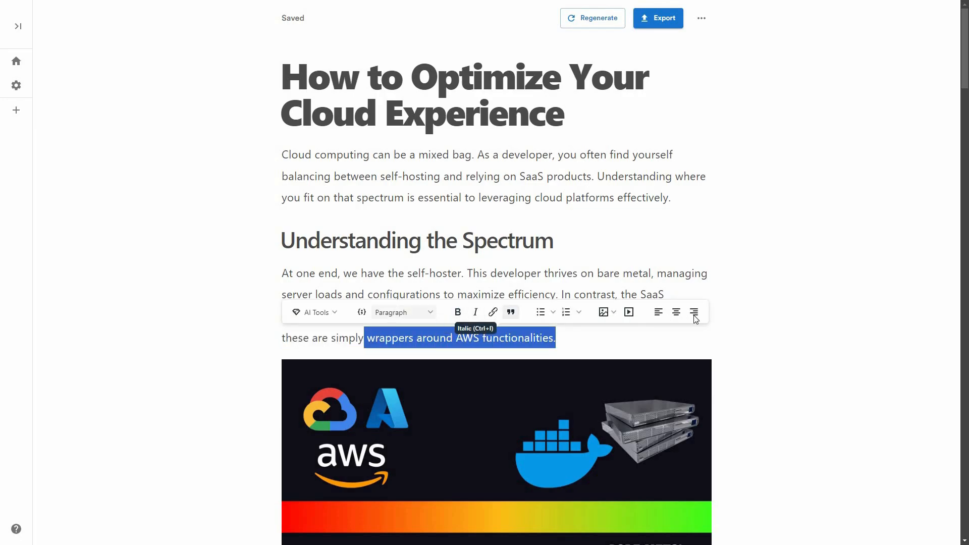
left_click(612, 312)
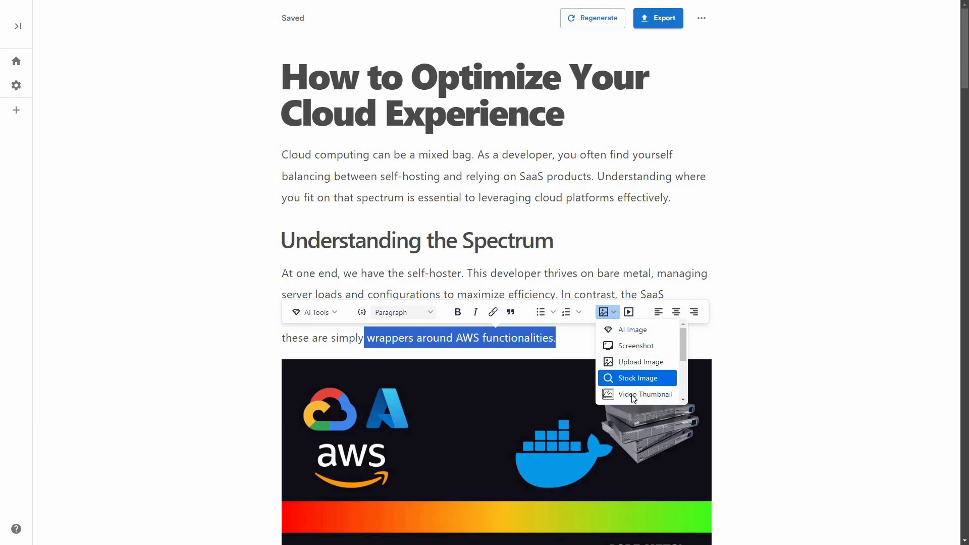
left_click(630, 313)
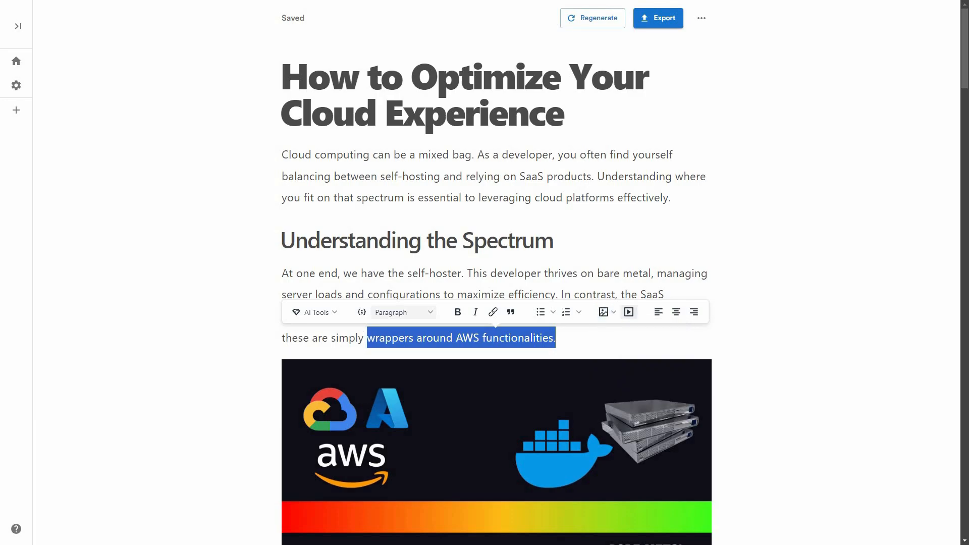
left_click(629, 312)
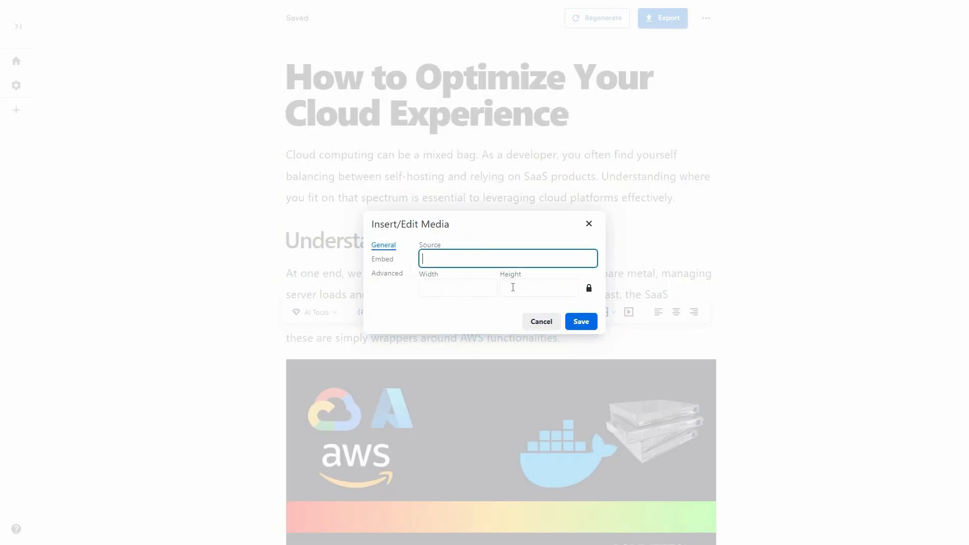
left_click(382, 259)
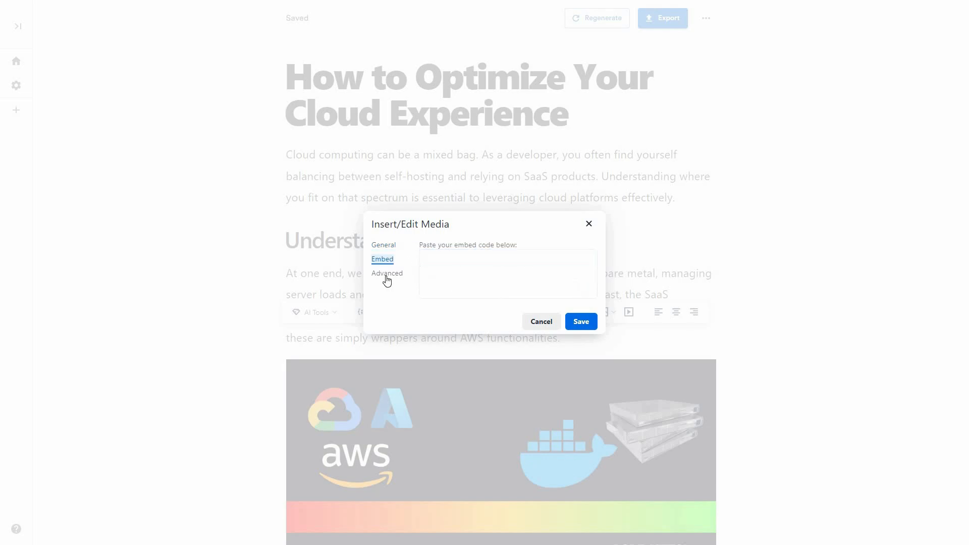
left_click(387, 275)
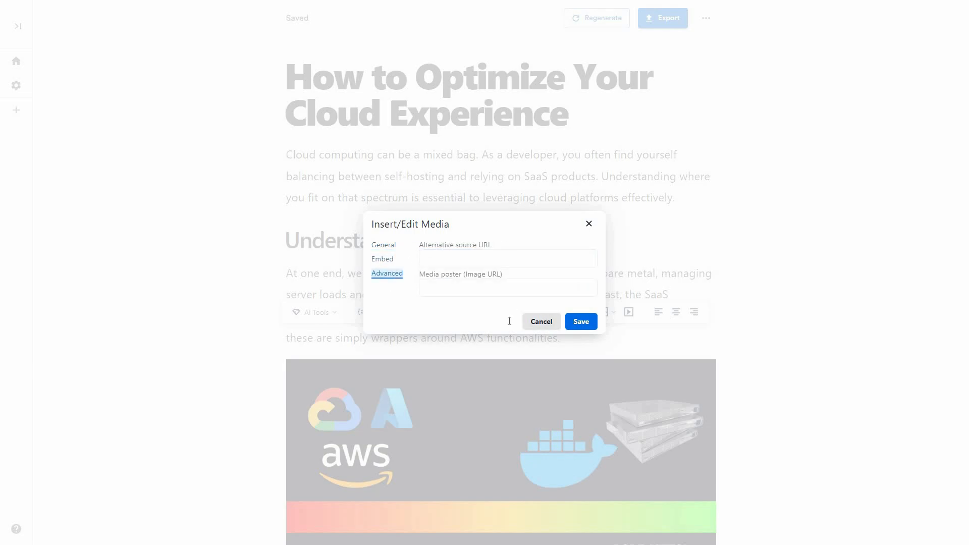
left_click(541, 321)
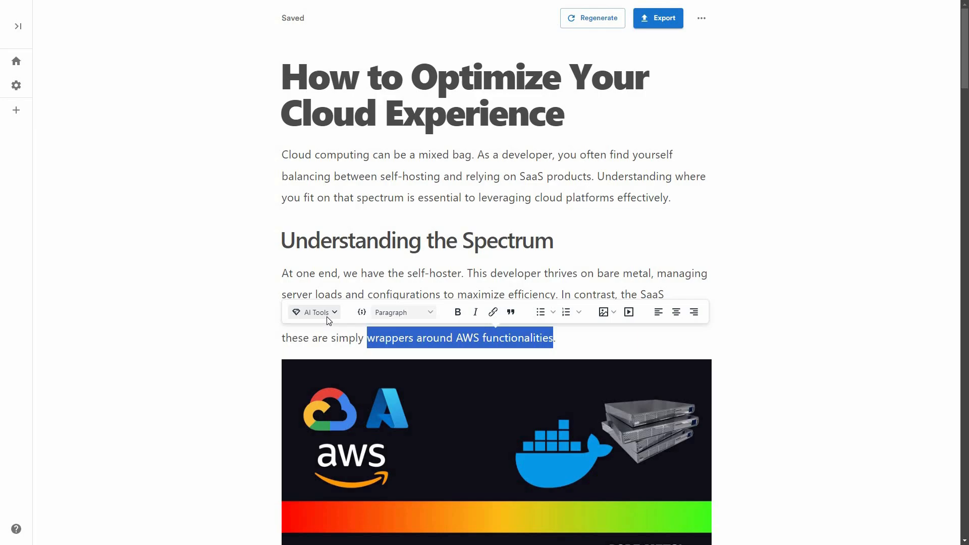
Step: Examine the AI Tools offered for the selected phrase and dismiss them without applying any
left_click(327, 314)
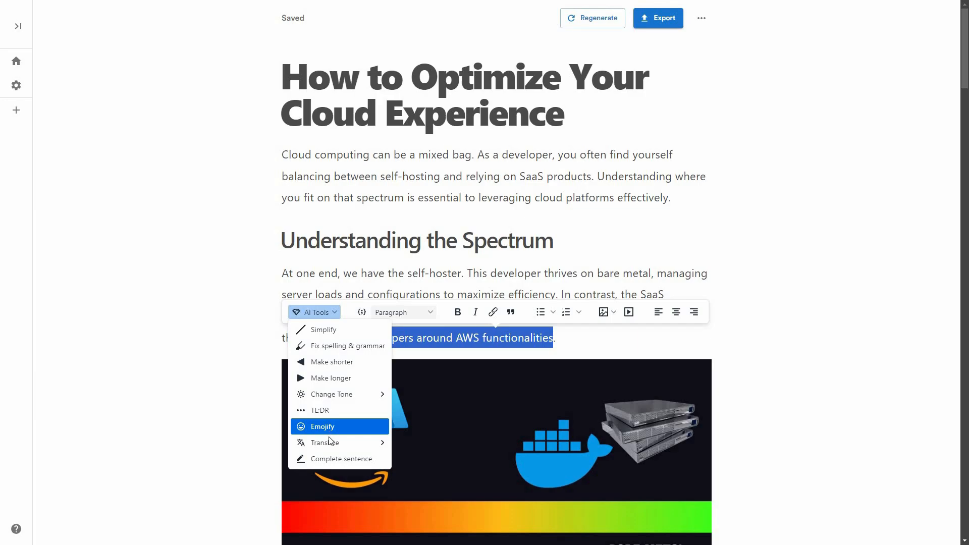
left_click(353, 442)
scroll(446, 403, "down", 4)
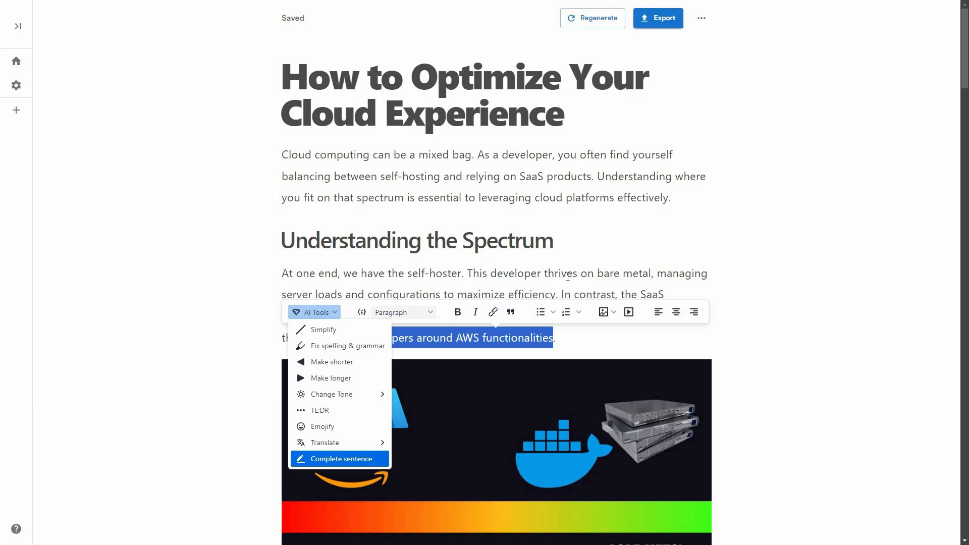
key("Up")
key("Up")
key("Up")
left_click(577, 336)
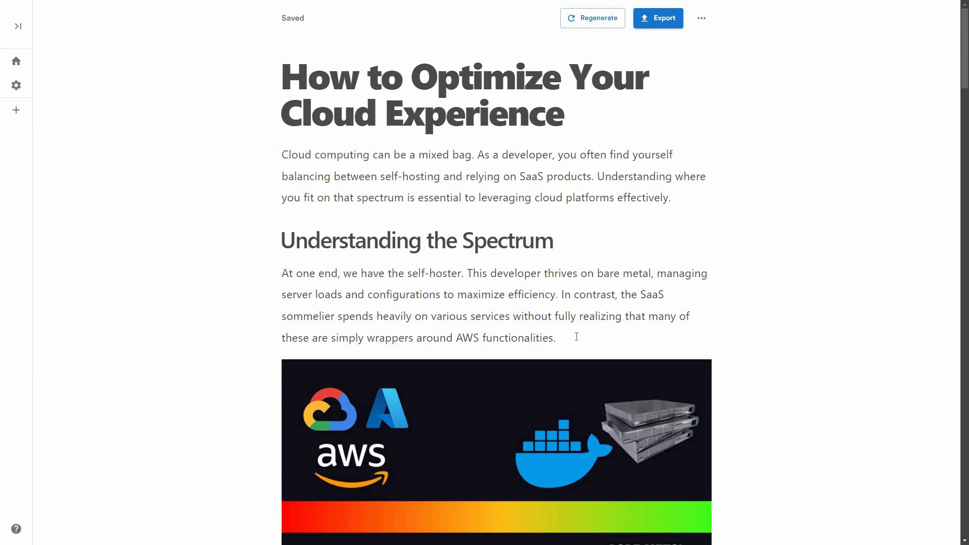
Step: Bring up the insert options at the end of the "Understanding the Spectrum" paragraph and look through the available elements
type("/")
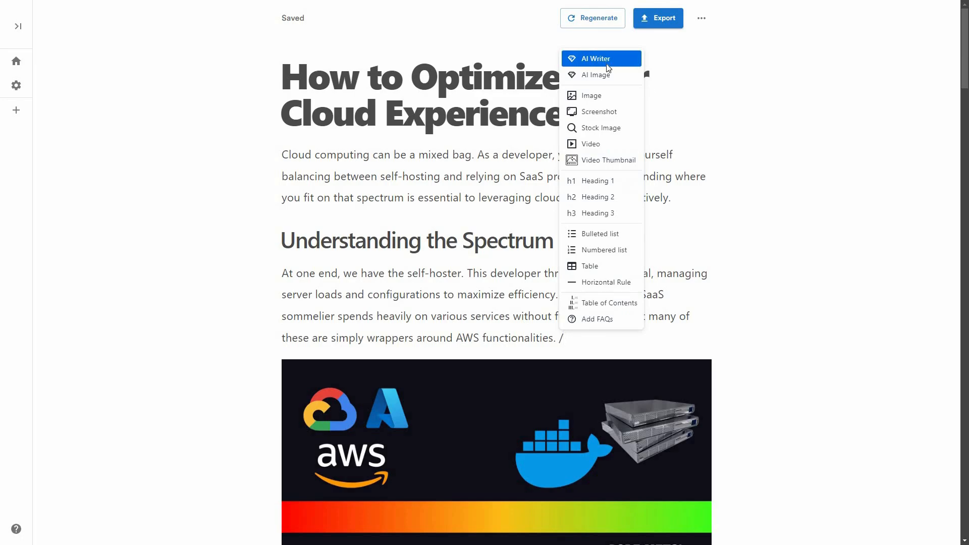
key("Down")
key("Down")
key("Down")
key("Down")
key("Down")
key("Down")
key("Down")
key("Down")
key("Down")
key("Down")
key("Down")
key("Down")
key("Down")
key("Down")
key("Down")
key("Down")
key("Down")
Step: View the AI Writer prompt, and generate an AI image from "a flying car" in the Auto style without inserting it into the blog
left_click(603, 65)
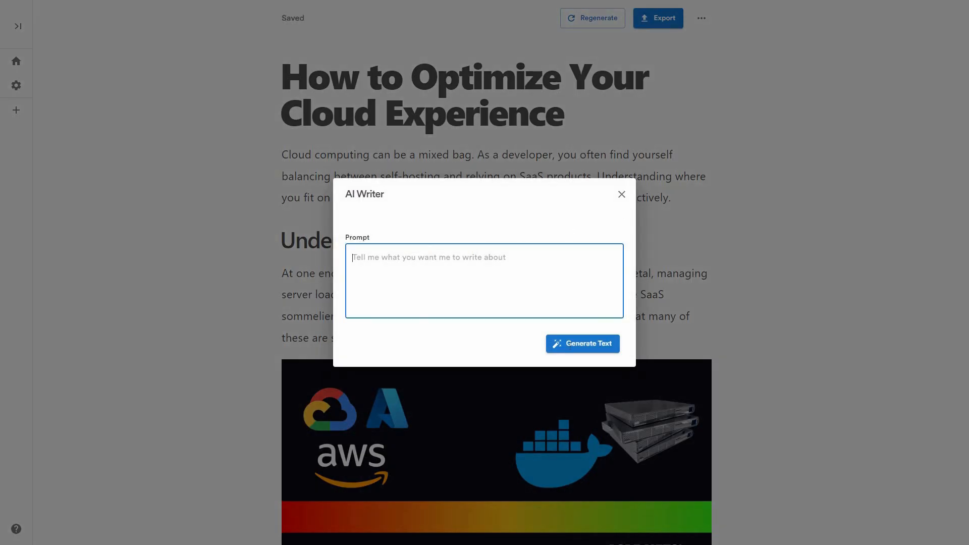
key("Escape")
type("/")
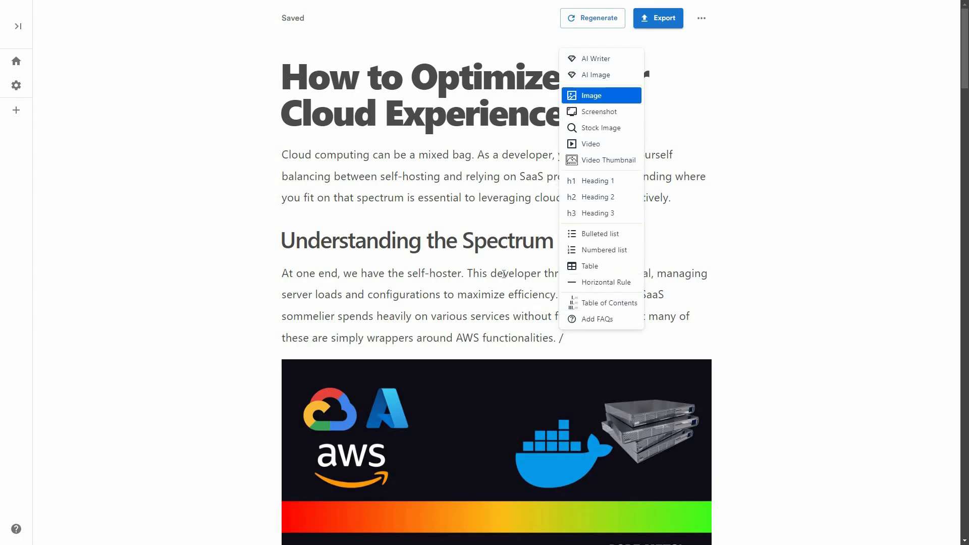
left_click(606, 75)
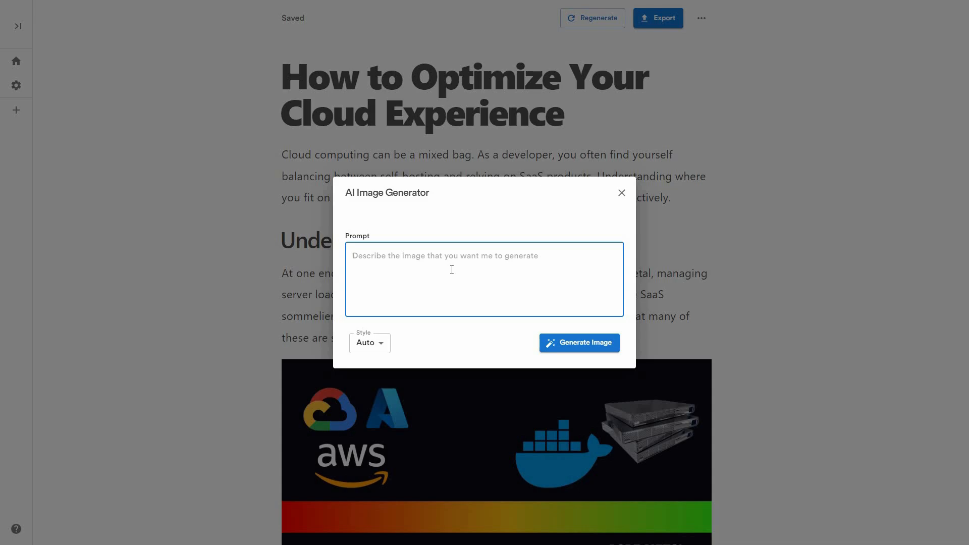
type("a flying car")
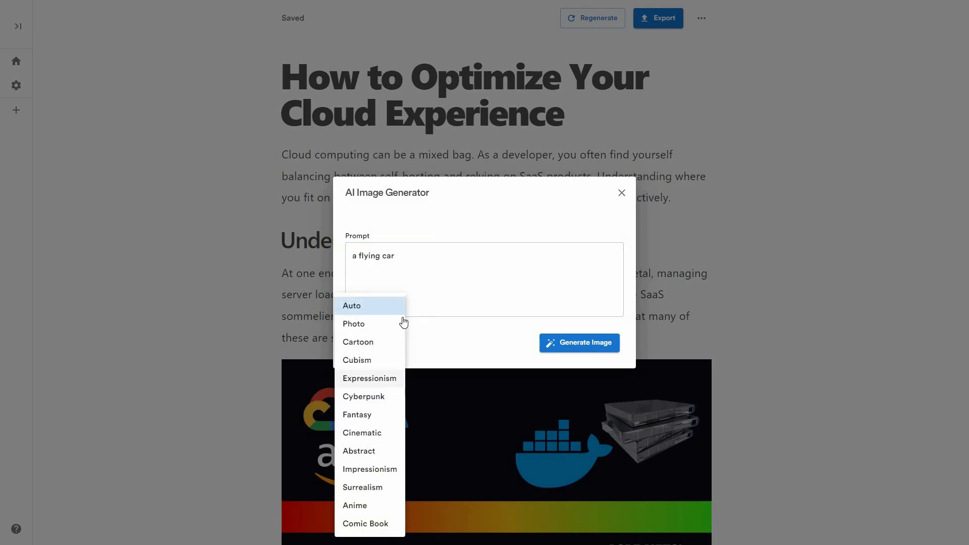
left_click(607, 345)
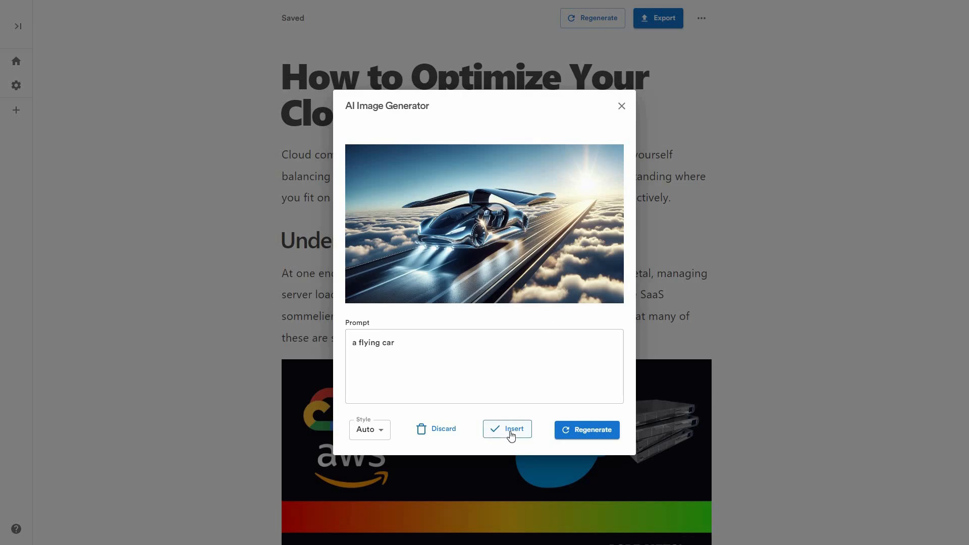
left_click(622, 106)
type("/")
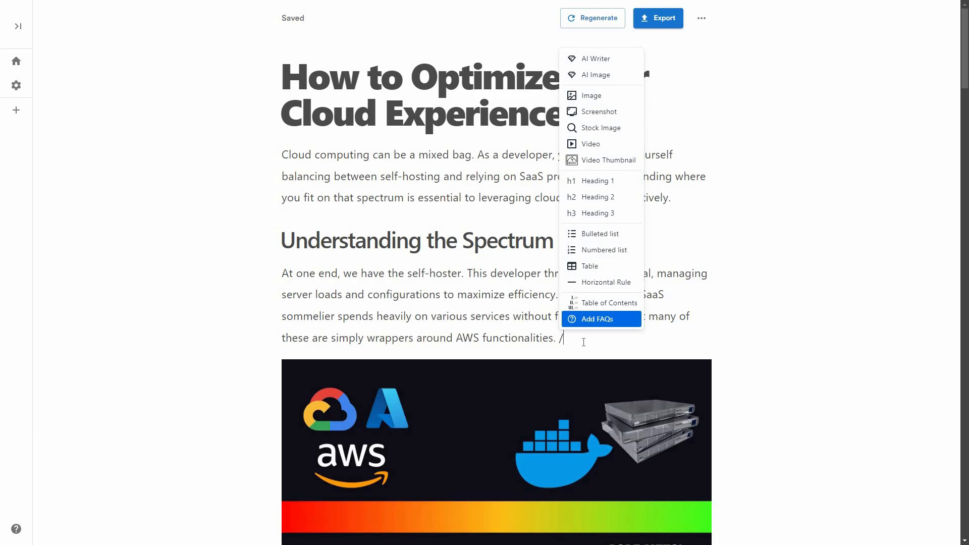
key("Escape")
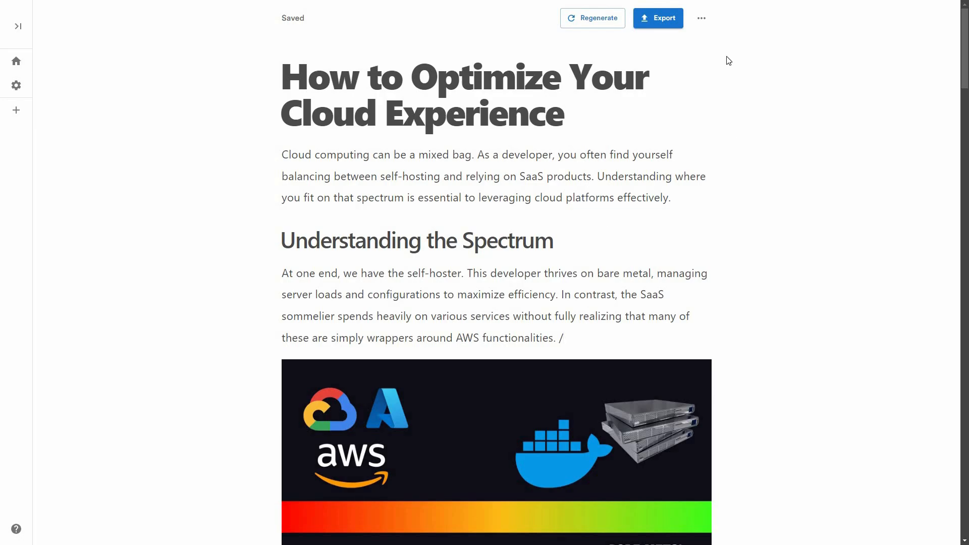
Step: Bring up the Content Analyzer and review the blog's readability, content structure and keyphrase analysis without entering a keyphrase
left_click(703, 20)
left_click(759, 45)
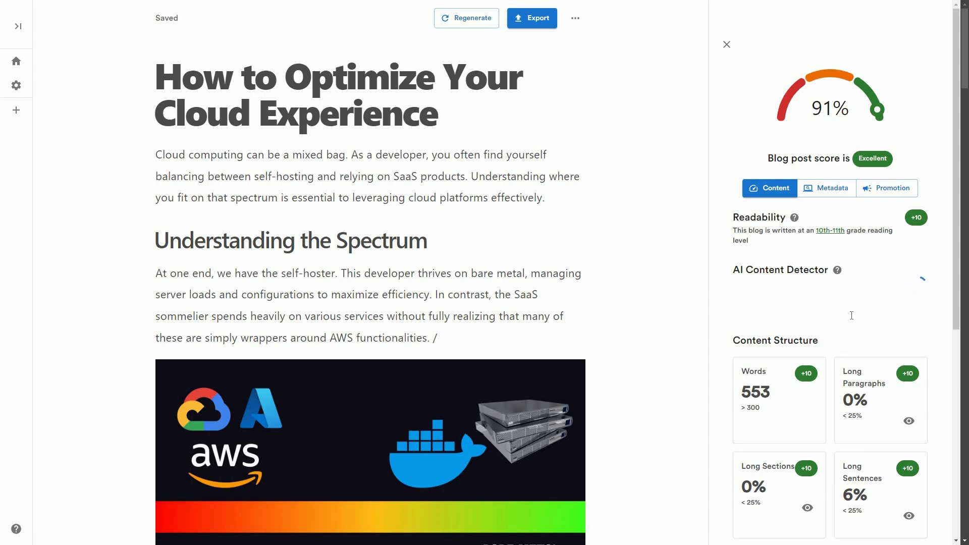
scroll(797, 293, "down", 3)
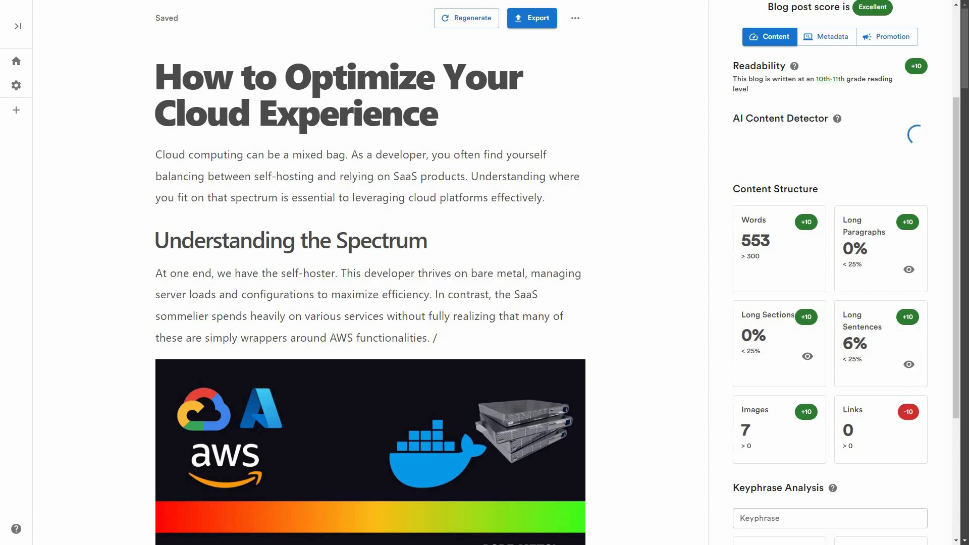
scroll(858, 448, "down", 3)
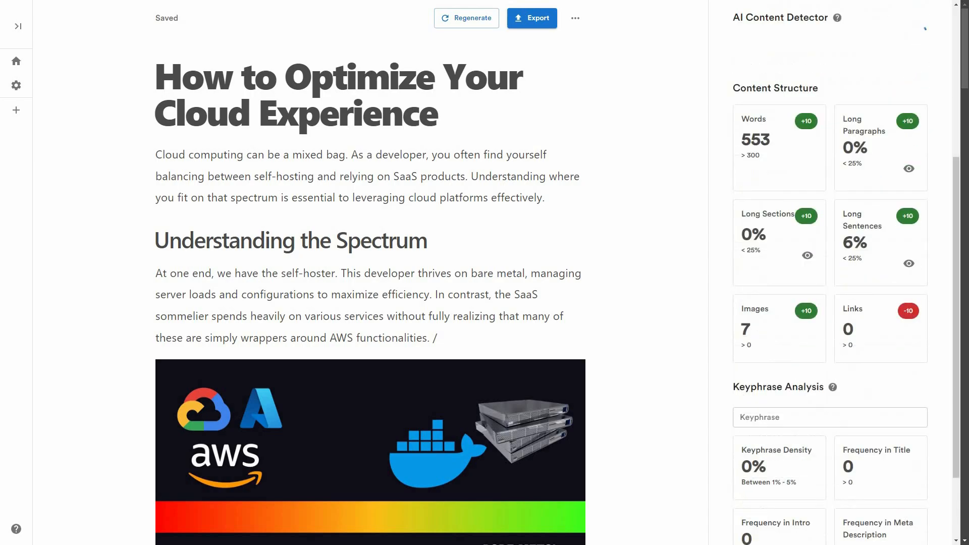
left_click(785, 368)
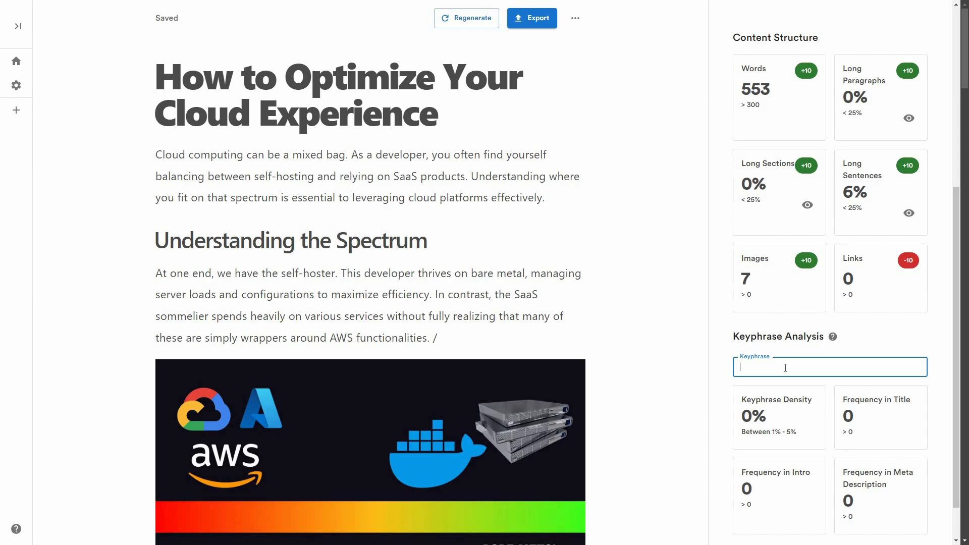
scroll(793, 377, "down", 1)
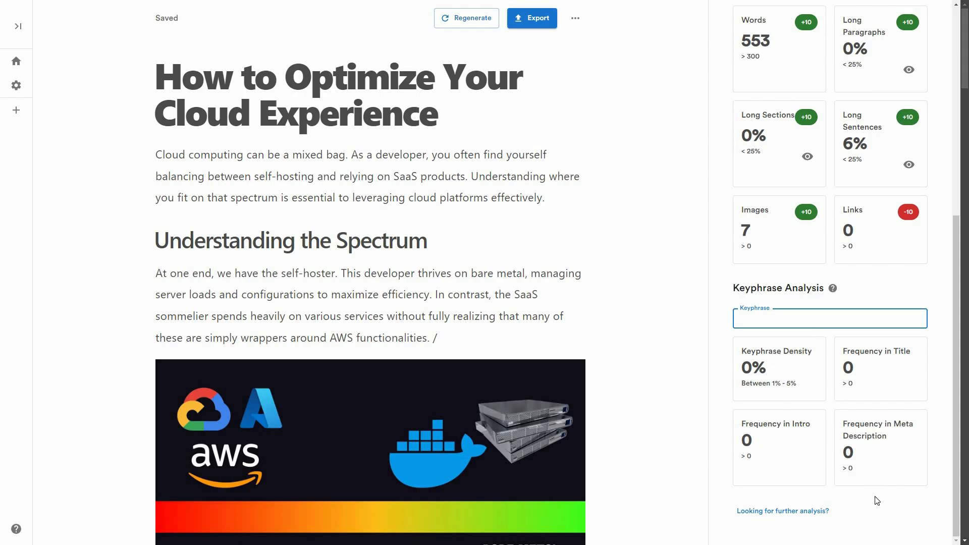
scroll(937, 459, "up", 7)
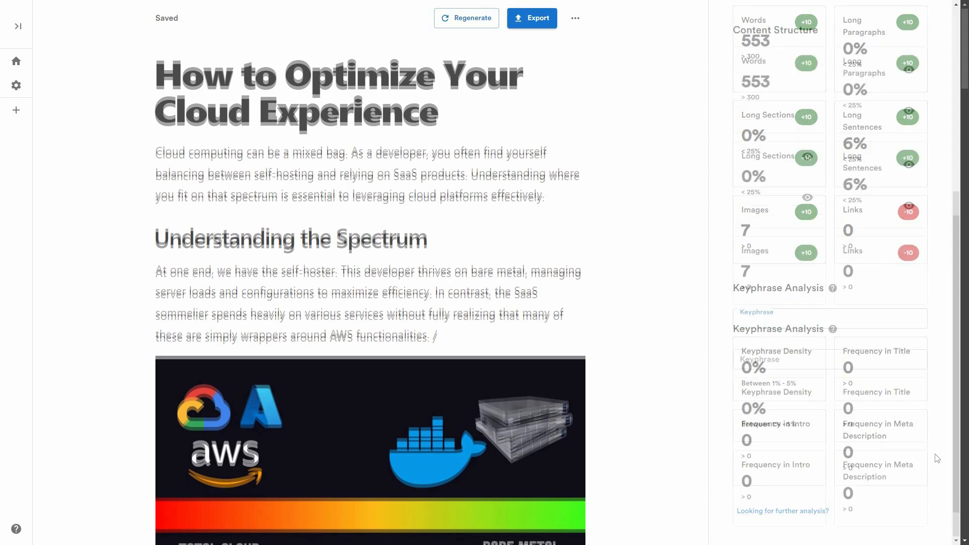
Step: Review the blog's SEO metadata, covering the meta title, meta description, slug and tags
left_click(840, 196)
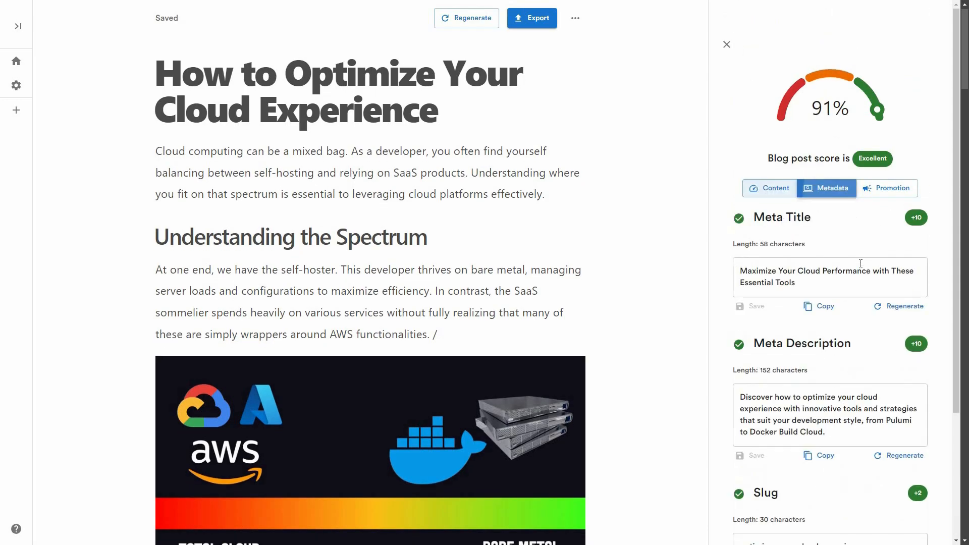
left_click(809, 281)
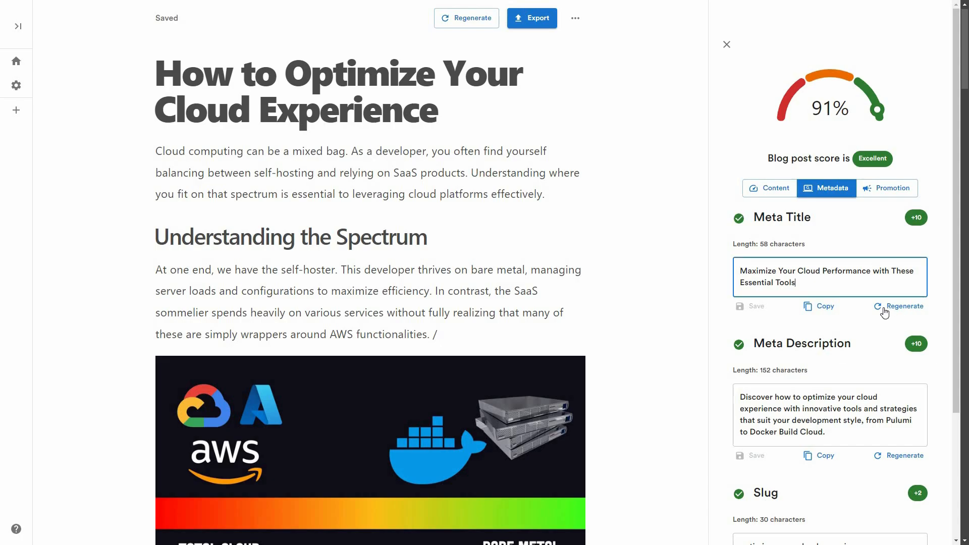
scroll(850, 427, "down", 2)
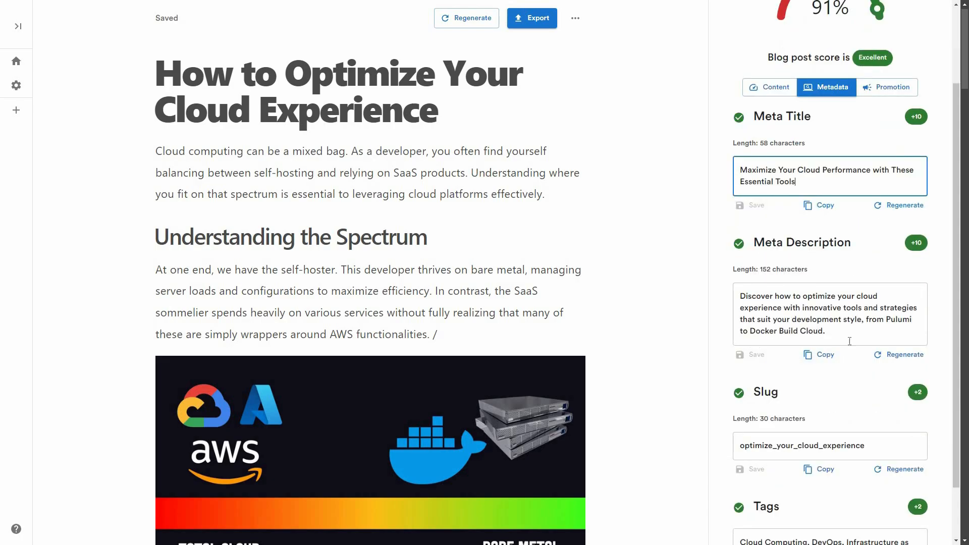
scroll(807, 429, "down", 1)
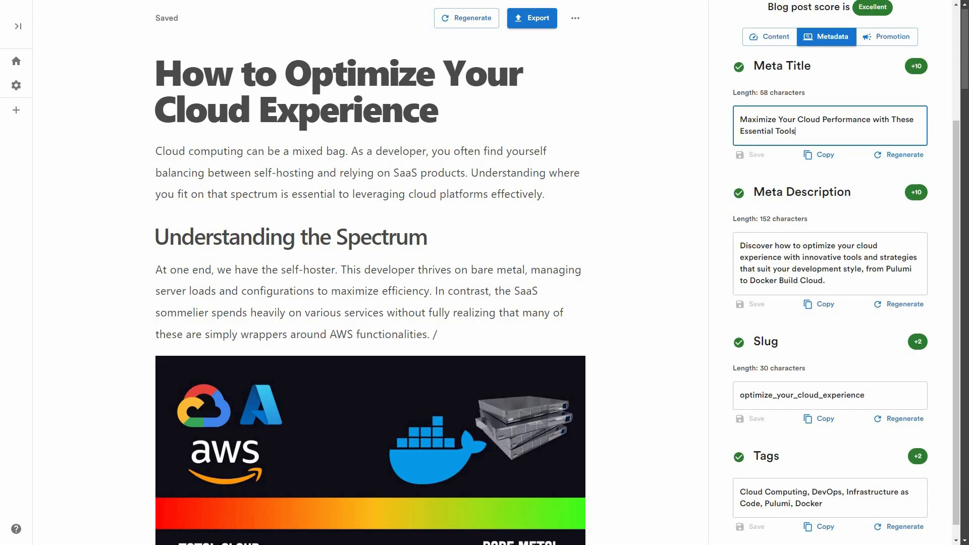
scroll(855, 494, "down", 1)
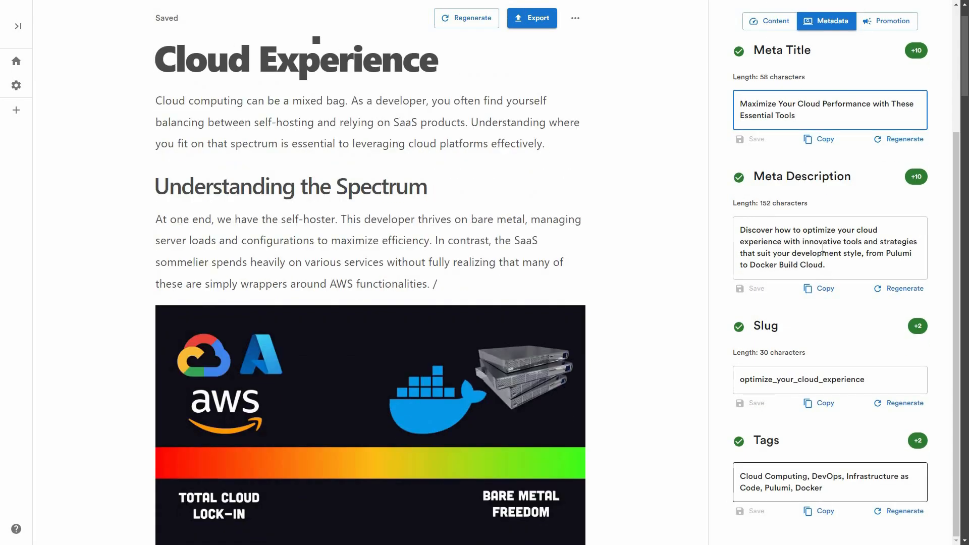
scroll(876, 184, "up", 3)
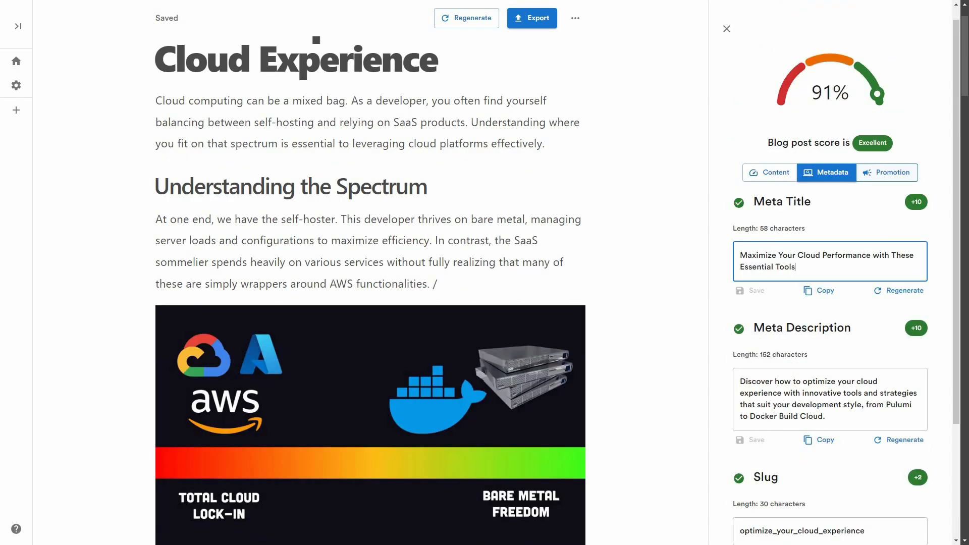
Step: Read through the generated promotion texts from the Instagram post to the email promotion, and close the analyzer
left_click(886, 176)
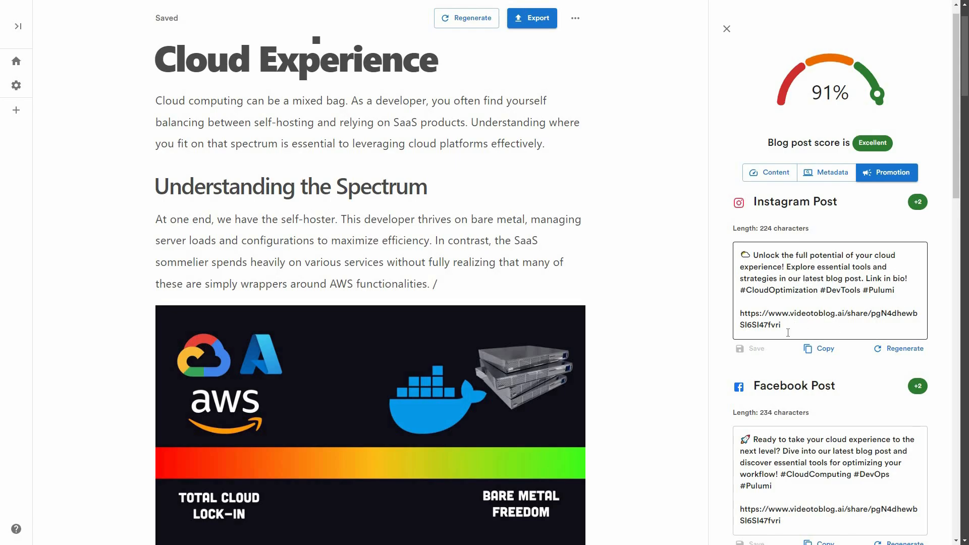
scroll(852, 454, "down", 5)
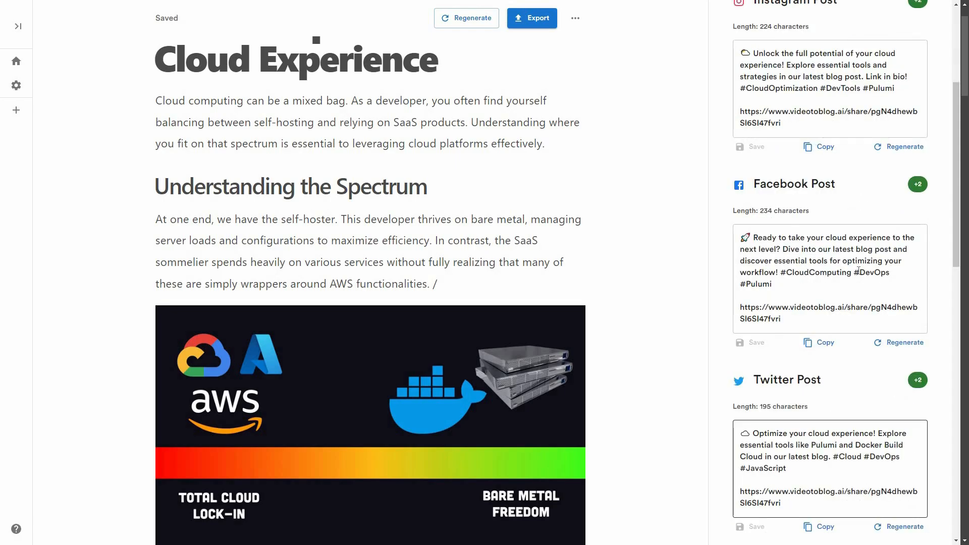
scroll(895, 475, "down", 3)
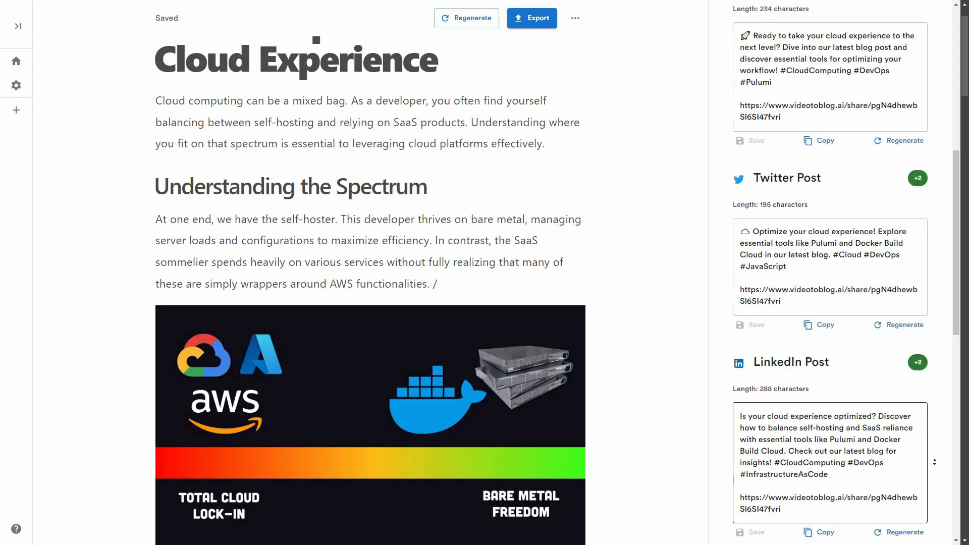
scroll(895, 474, "down", 3)
scroll(797, 373, "down", 8)
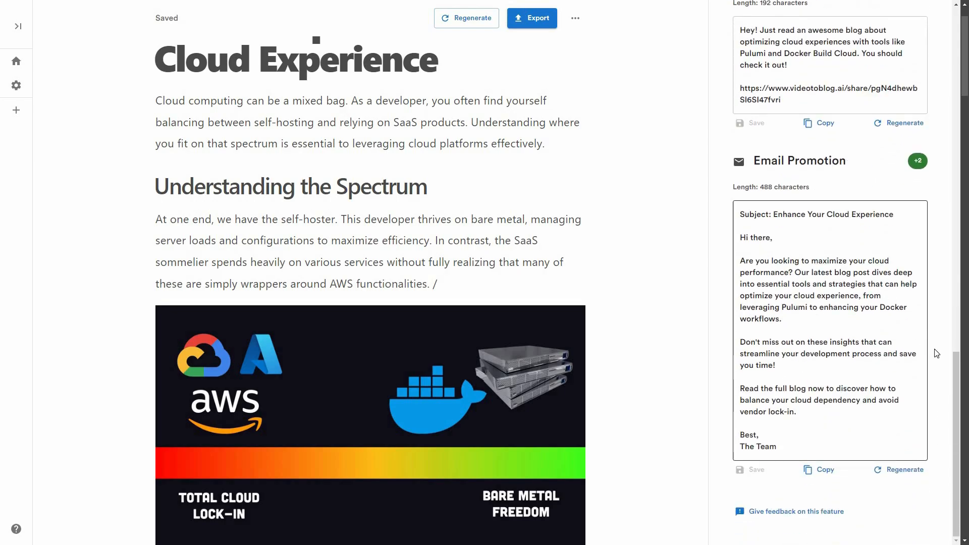
scroll(776, 193, "up", 15)
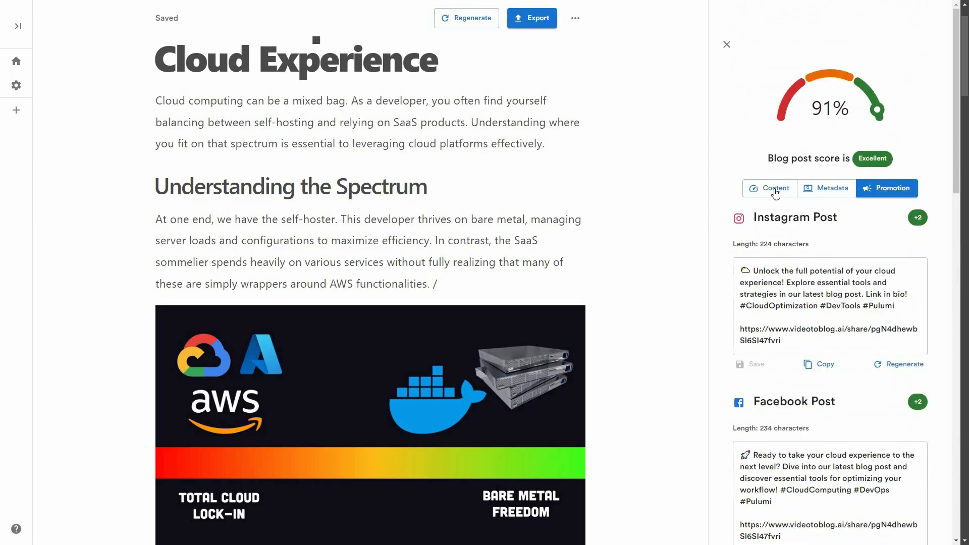
left_click(727, 44)
Step: Display the source video's transcript and skim it through to the end
left_click(701, 18)
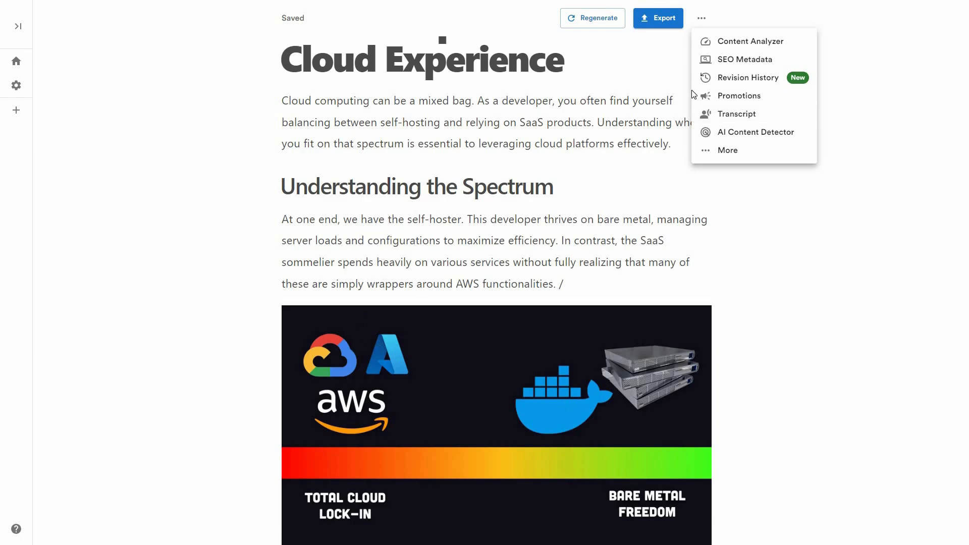
left_click(755, 119)
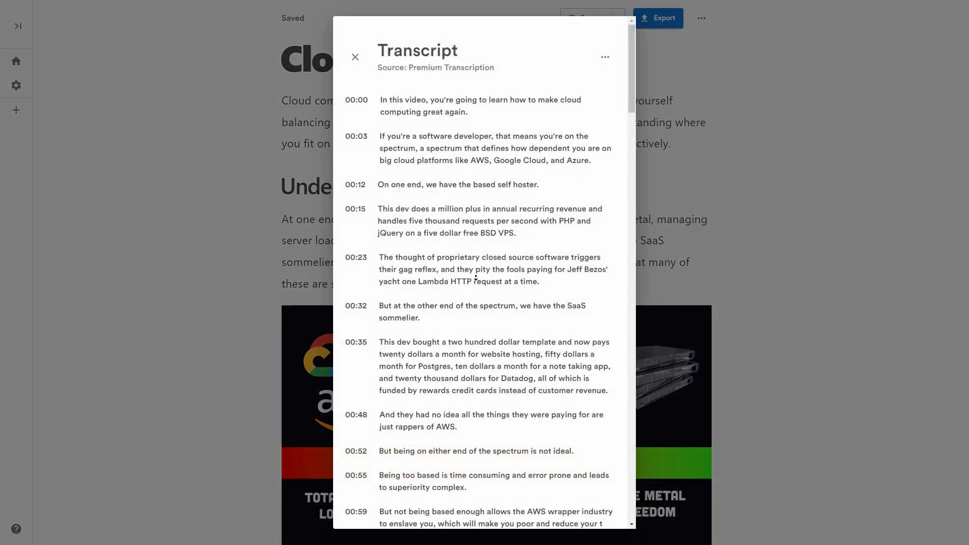
scroll(476, 277, "down", 20)
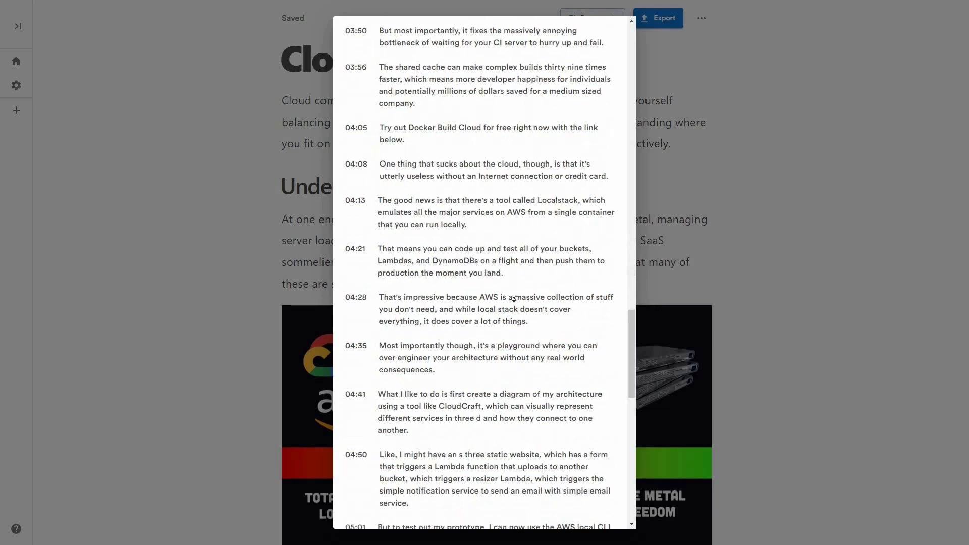
scroll(513, 299, "down", 15)
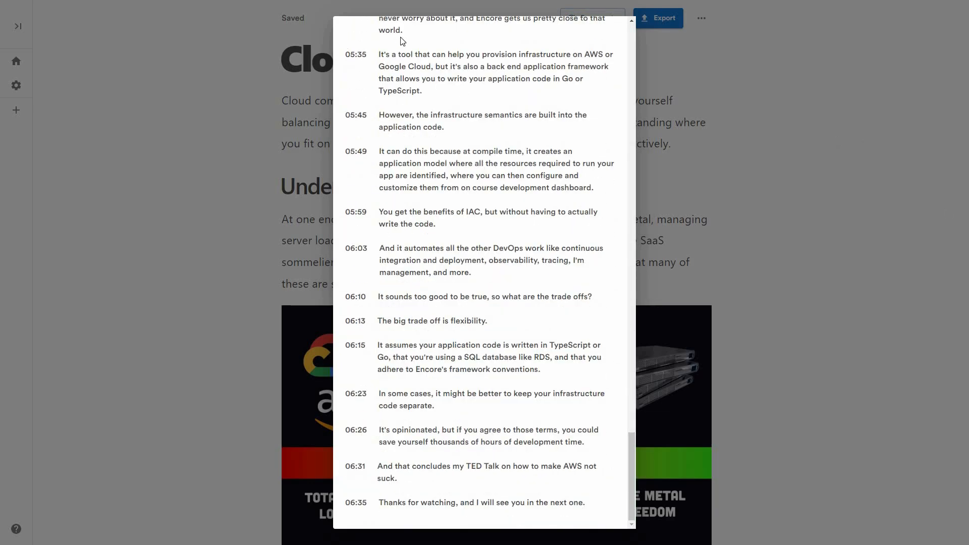
Step: Leave the transcript and examine the blog's export options for link sharing, downloads, blogging platforms and social media
left_click(706, 69)
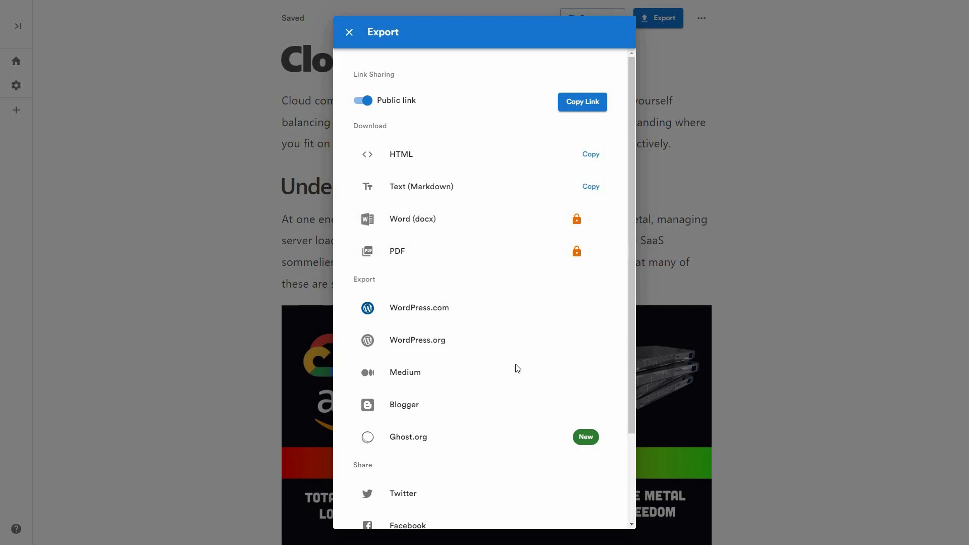
scroll(515, 367, "down", 2)
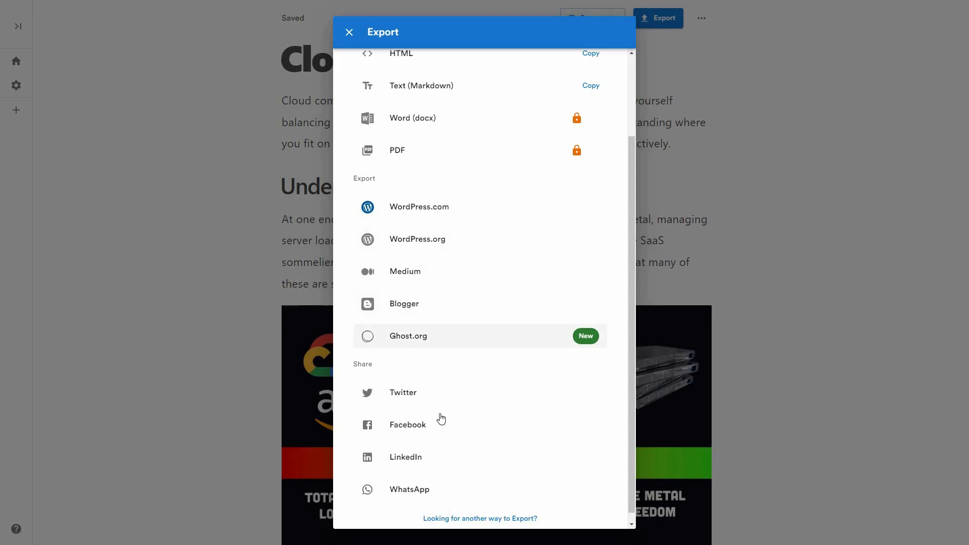
scroll(439, 404, "down", 1)
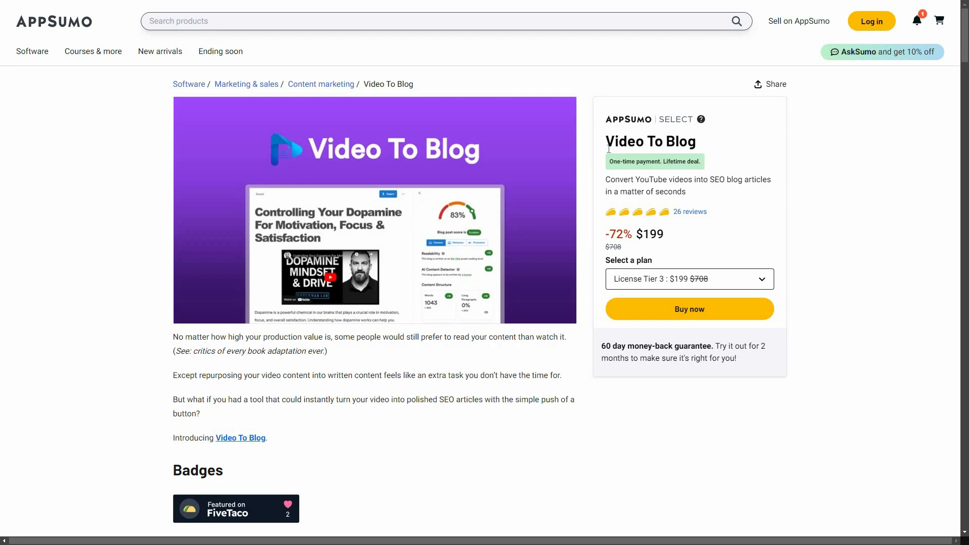
Step: Switch to the Video To Blog deal page on AppSumo and review its overview, included features and license tiers
scroll(404, 120, "down", 2)
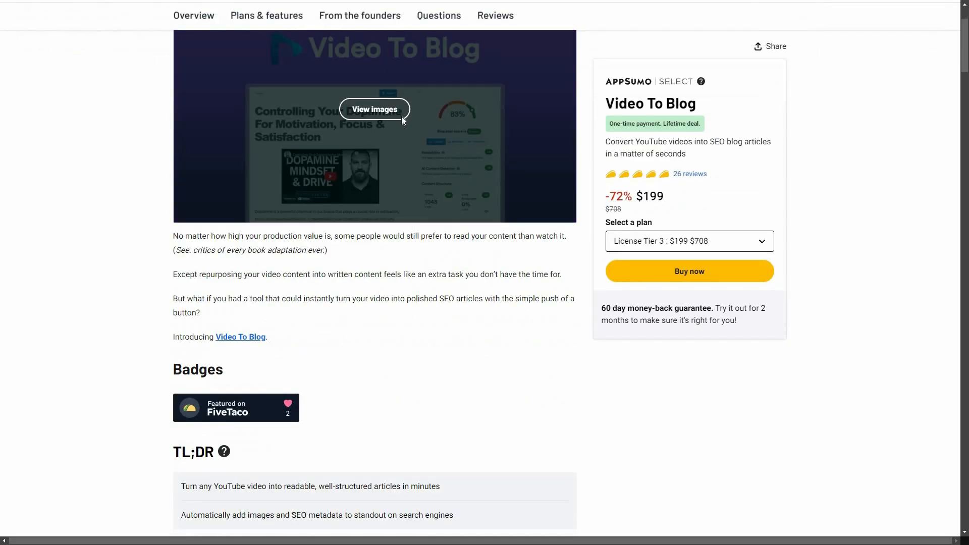
scroll(508, 465, "down", 10)
scroll(510, 475, "down", 2)
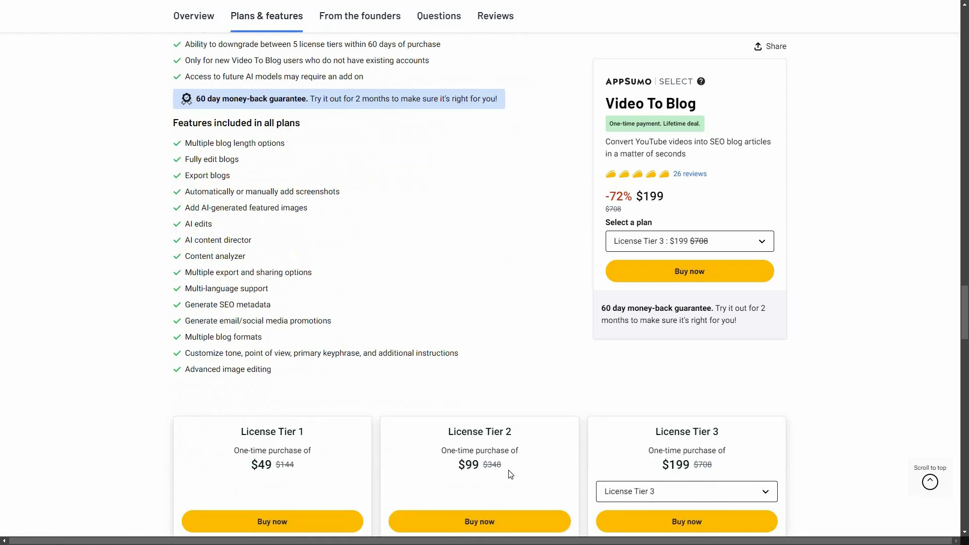
scroll(511, 474, "down", 2)
scroll(346, 266, "up", 2)
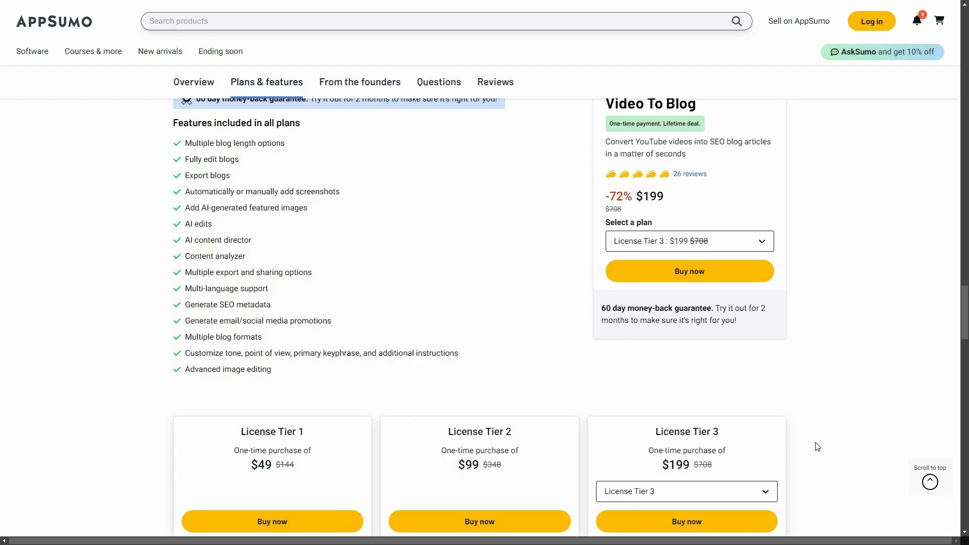
scroll(816, 445, "down", 3)
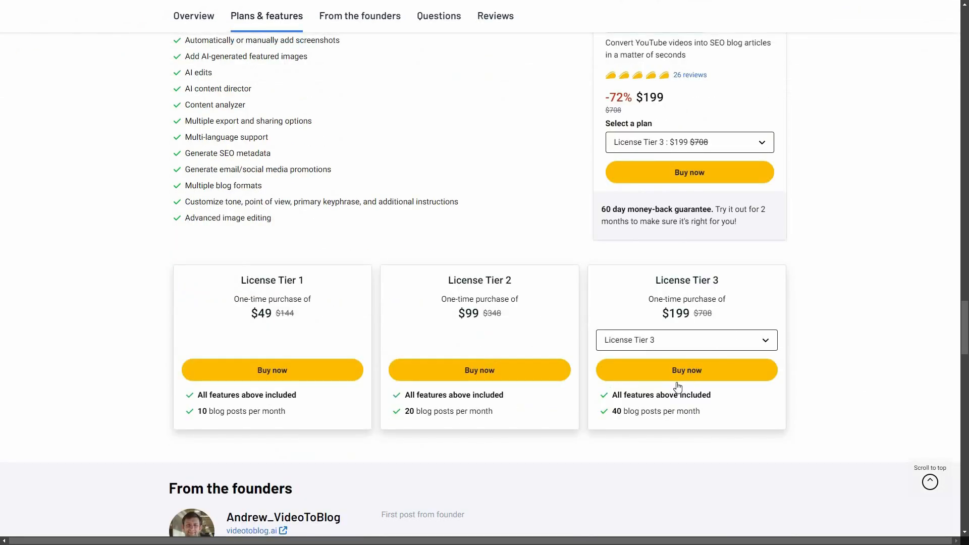
Step: Select License Tier 4 and License Tier 5 in turn on the third plan card to compare their prices and monthly blog post limits
left_click(761, 344)
left_click(741, 385)
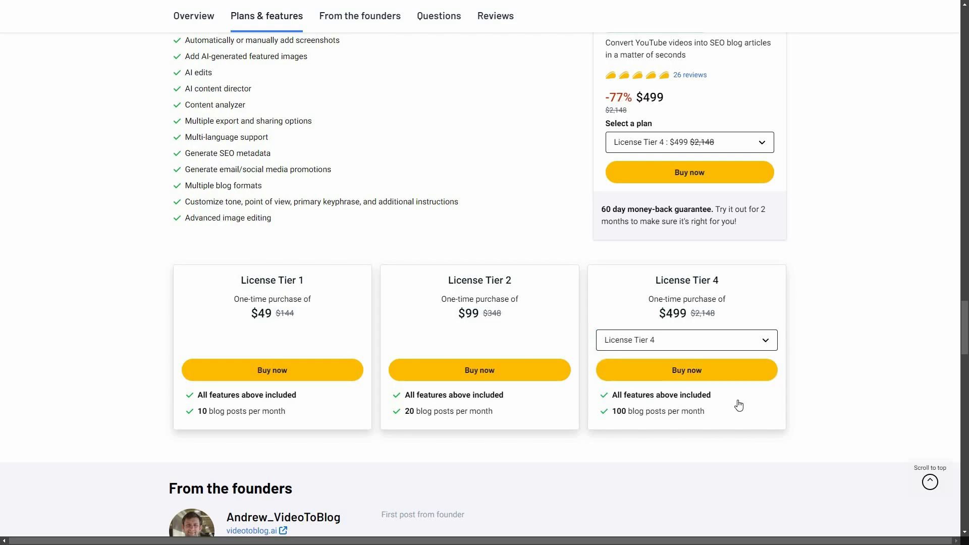
left_click(744, 342)
left_click(746, 406)
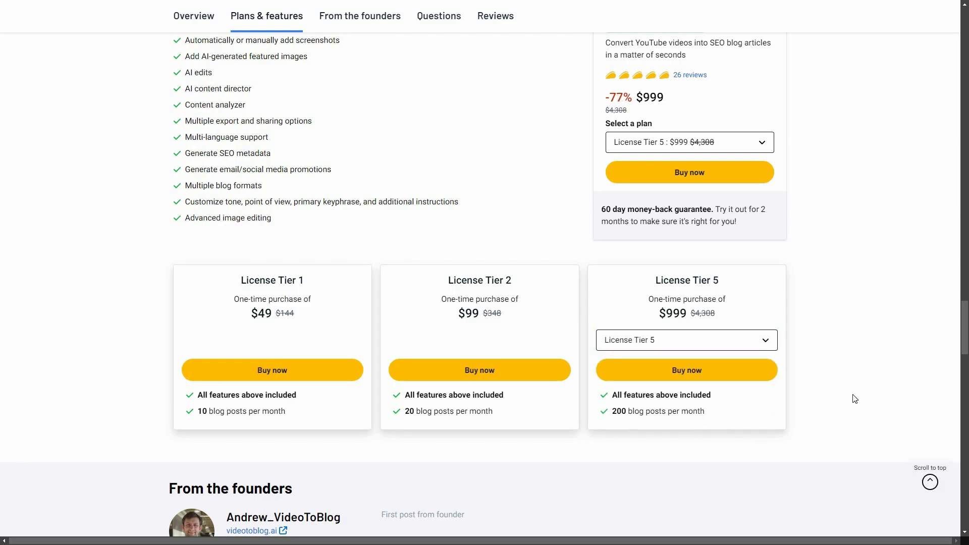